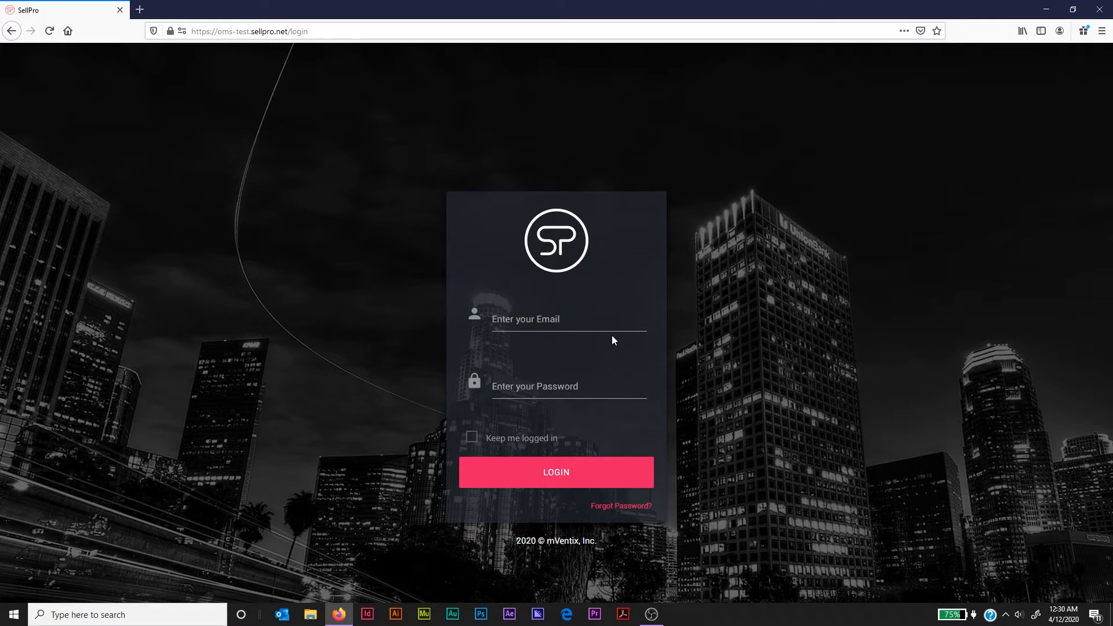
Log in by filling the e-mail and password fields with the saved account login.
{"action": "left_click", "coordinate": [558, 321]}
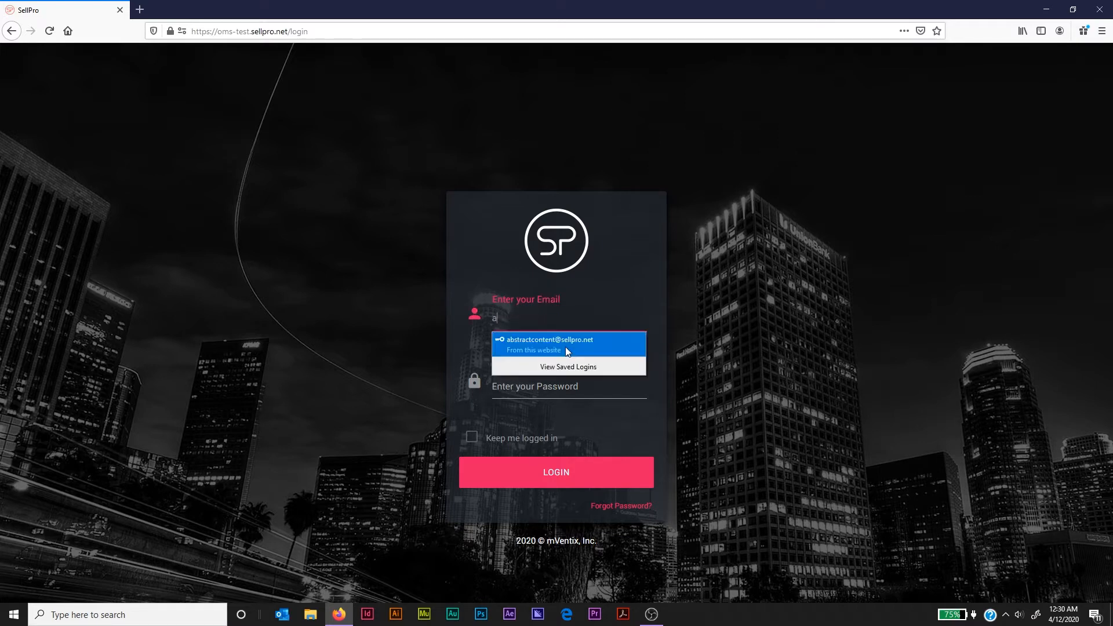
{"action": "left_click", "coordinate": [565, 347]}
{"action": "left_click", "coordinate": [549, 472]}
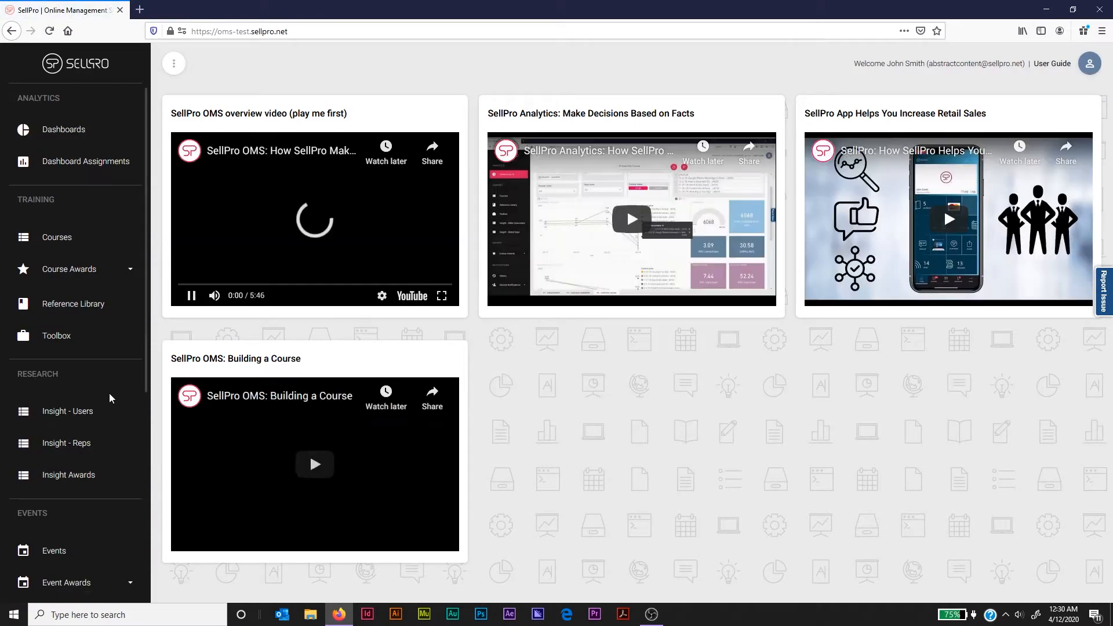
Open the events list and start creating a new virtual event.
{"action": "scroll", "coordinate": [95, 410], "scroll_direction": "down", "scroll_amount": 2}
{"action": "scroll", "coordinate": [96, 411], "scroll_direction": "down", "scroll_amount": 3}
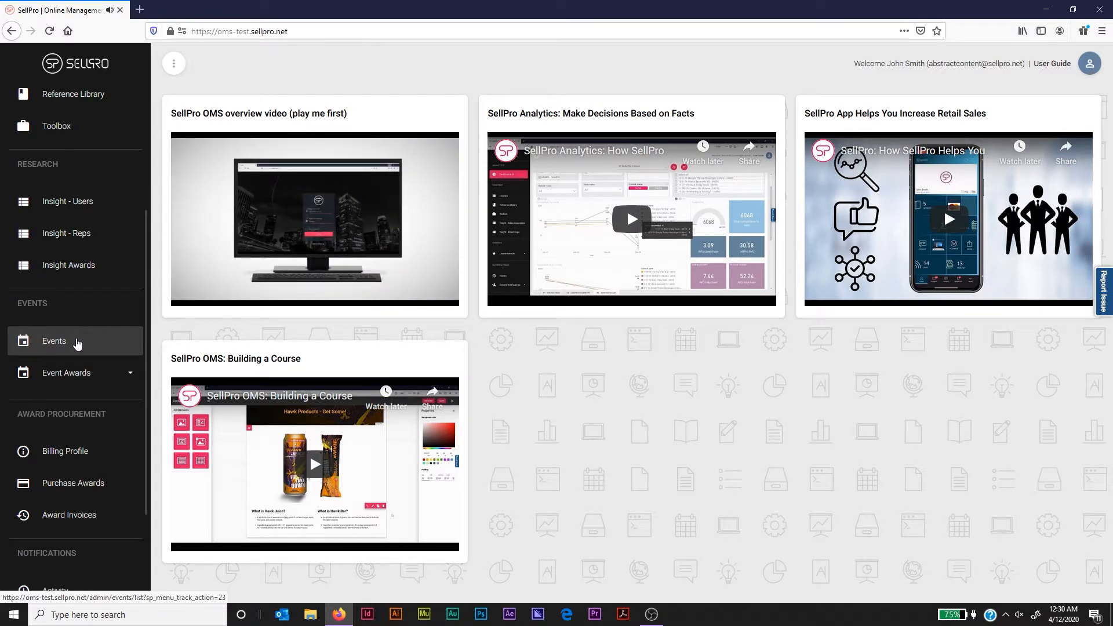
{"action": "left_click", "coordinate": [77, 343]}
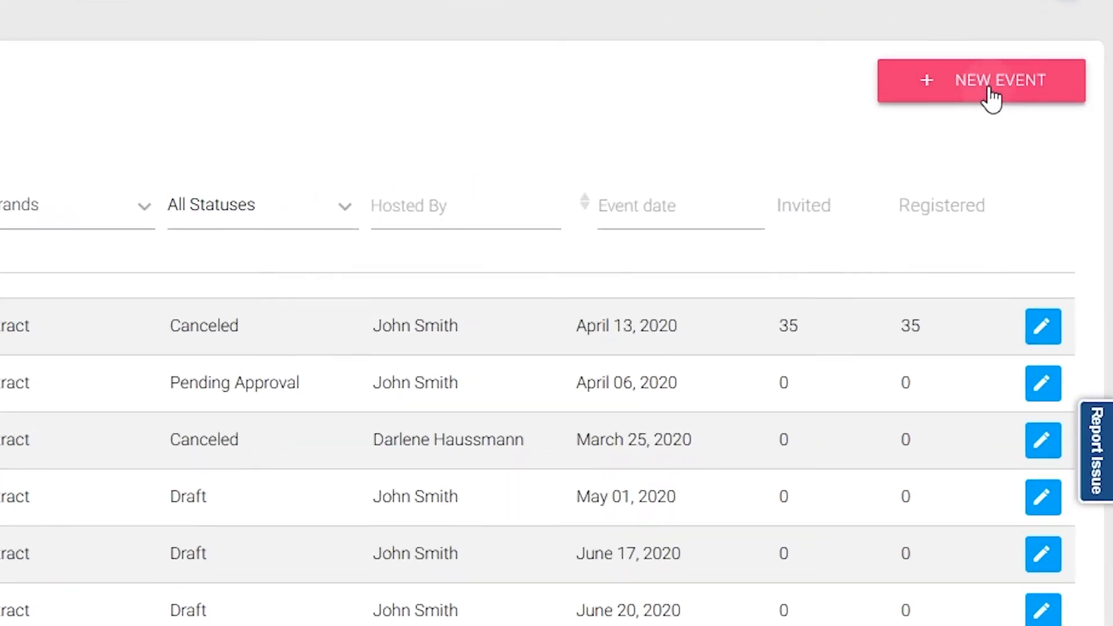
{"action": "left_click", "coordinate": [1050, 119]}
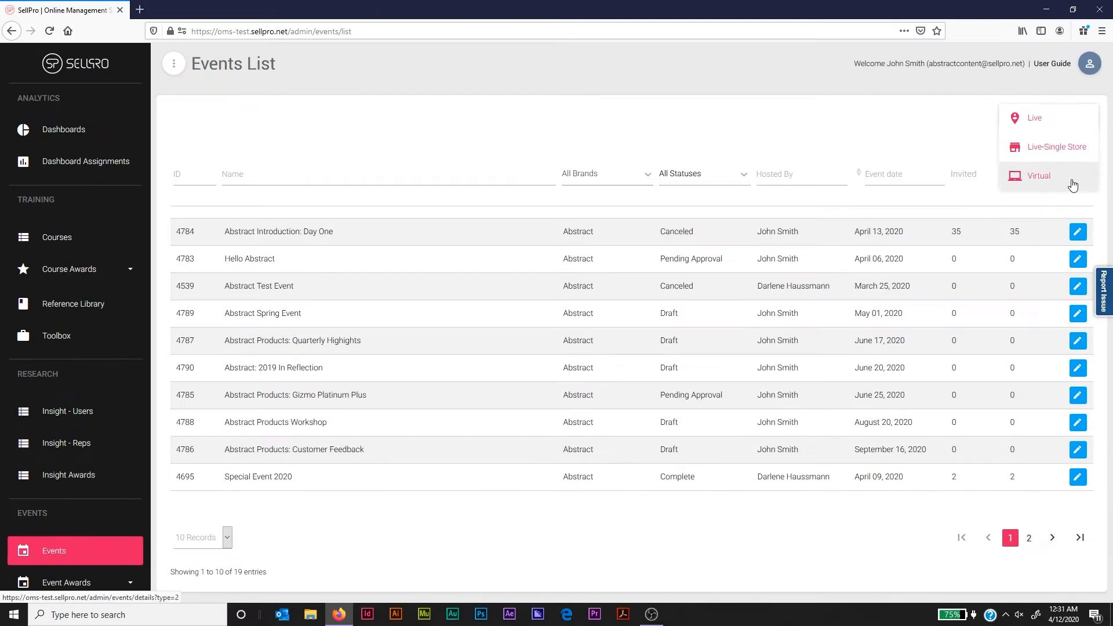
{"action": "left_click", "coordinate": [1072, 184]}
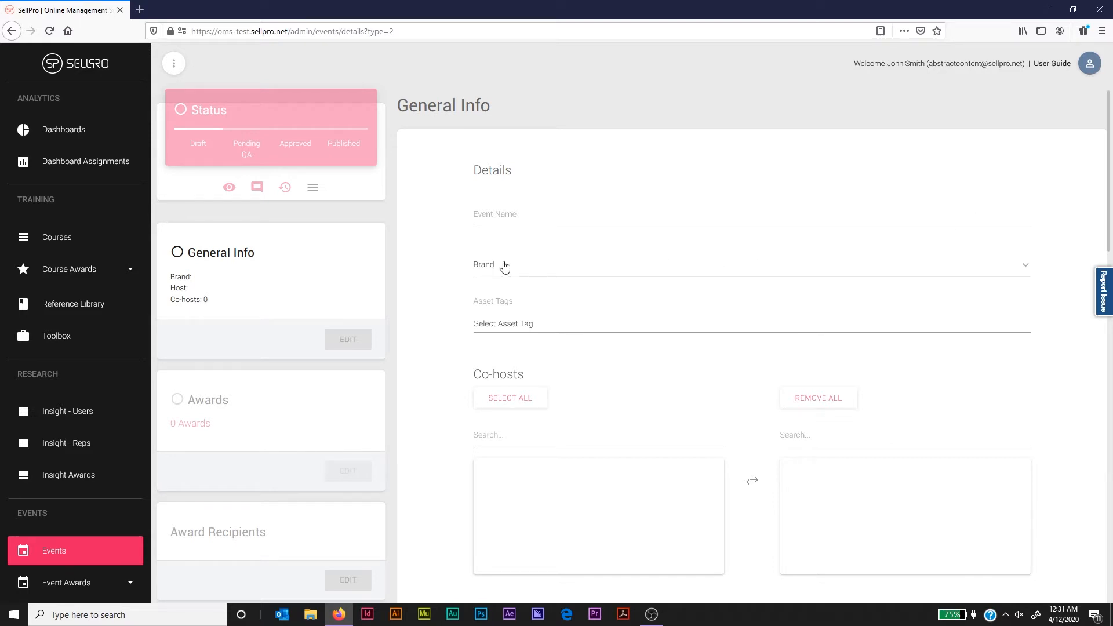
Name the event "Abstract Products 2020: Introduction".
{"action": "scroll", "coordinate": [383, 298], "scroll_direction": "down", "scroll_amount": 3}
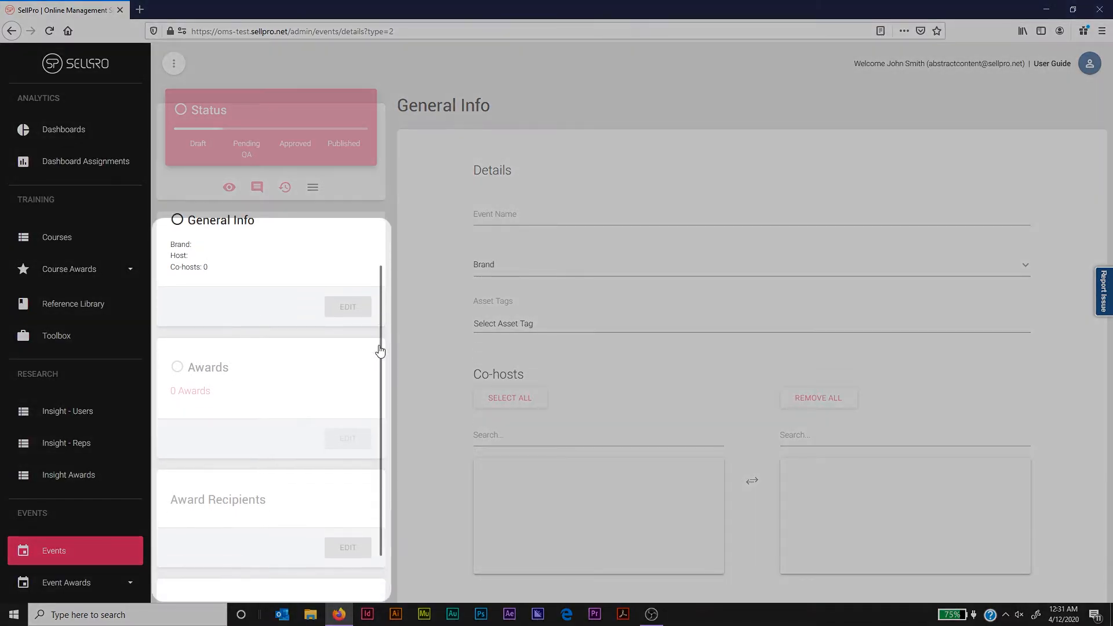
{"action": "scroll", "coordinate": [378, 391], "scroll_direction": "down", "scroll_amount": 2}
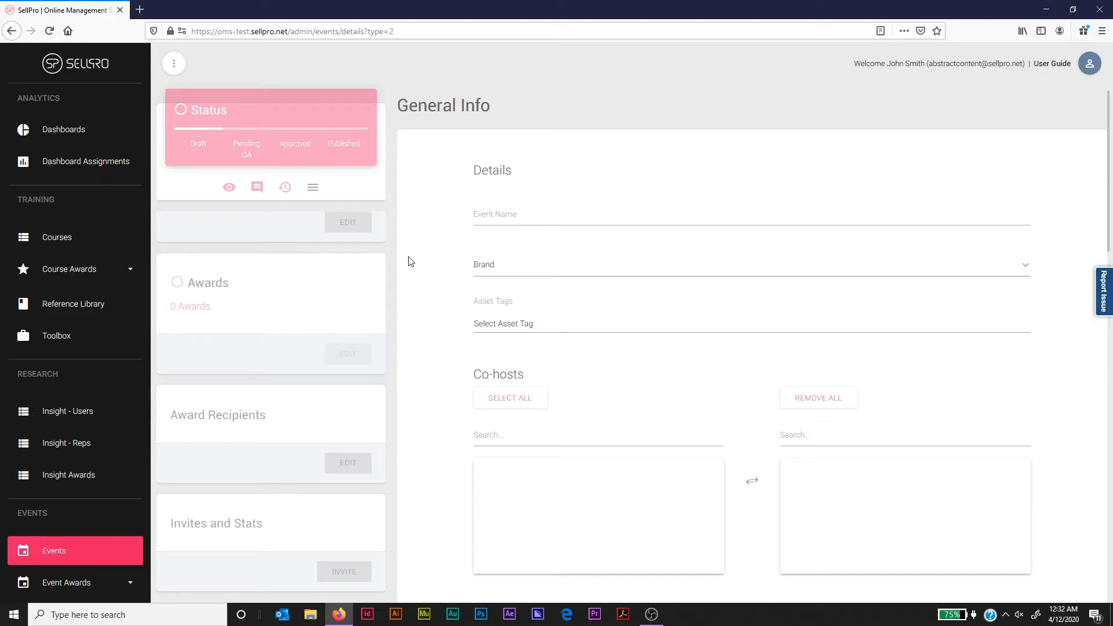
{"action": "left_click", "coordinate": [526, 215]}
{"action": "type", "text": "Abstract pro"}
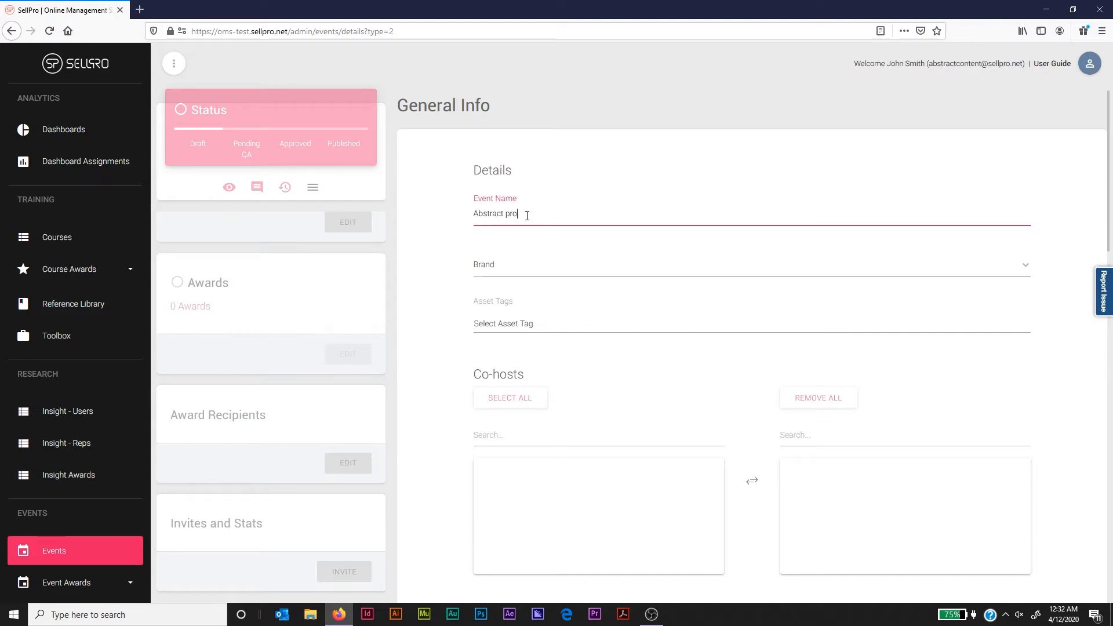
{"action": "type", "text": "ducts 2020"}
{"action": "double_click", "coordinate": [512, 215]}
{"action": "type", "text": "Products 2020: Introduction"}
Set the event's brand to Abstract and add the second person in the available list as co-host.
{"action": "left_click", "coordinate": [490, 272]}
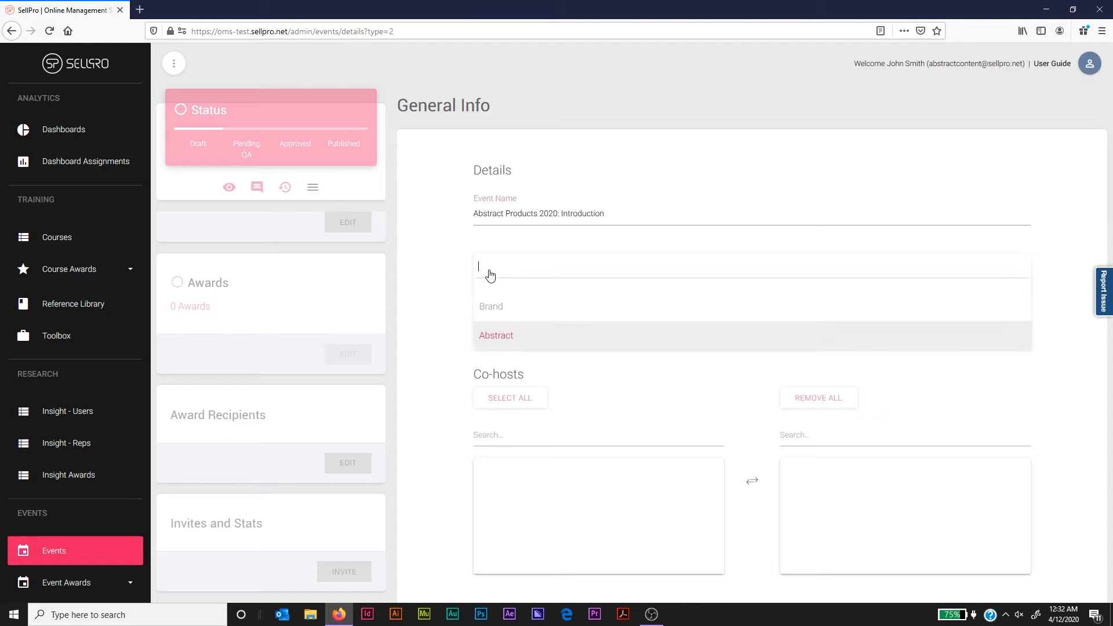
{"action": "left_click", "coordinate": [497, 336]}
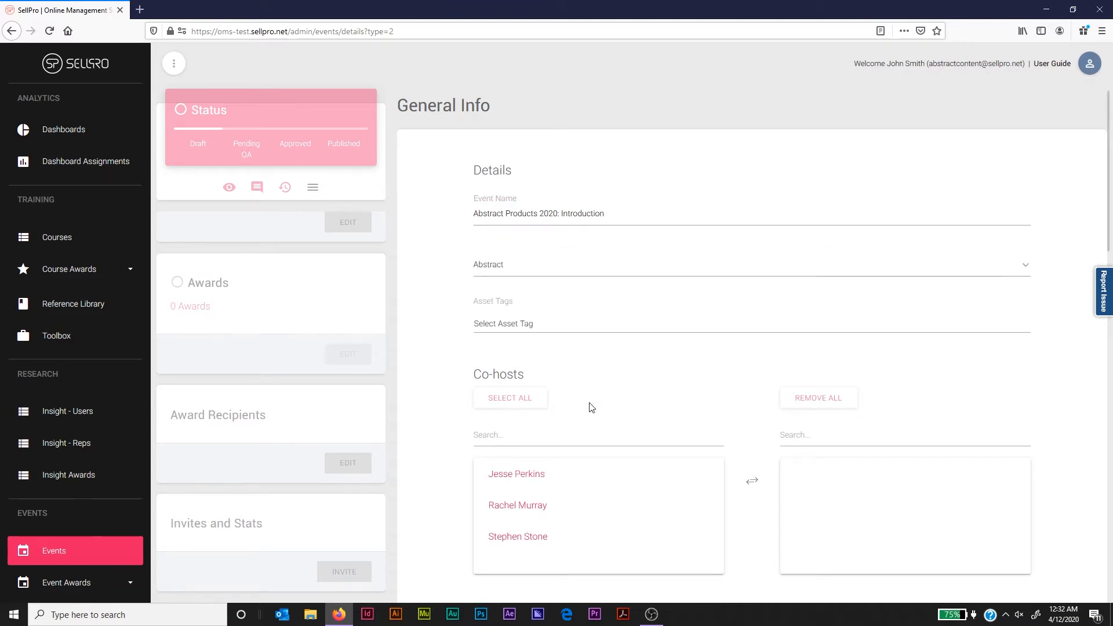
{"action": "scroll", "coordinate": [742, 447], "scroll_direction": "down", "scroll_amount": 3}
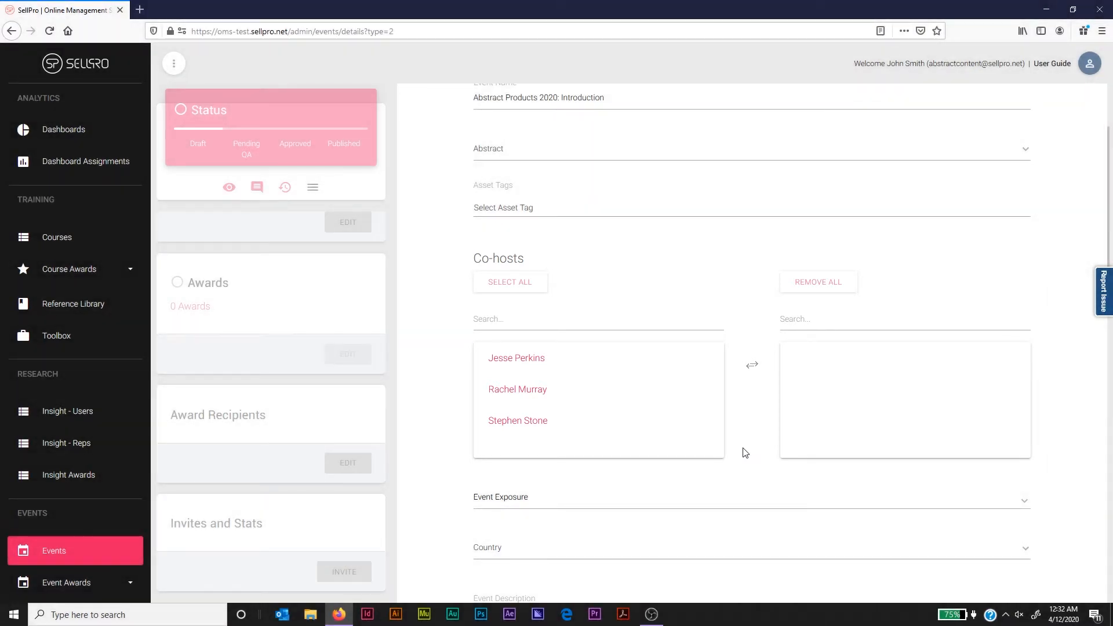
{"action": "left_click", "coordinate": [536, 390]}
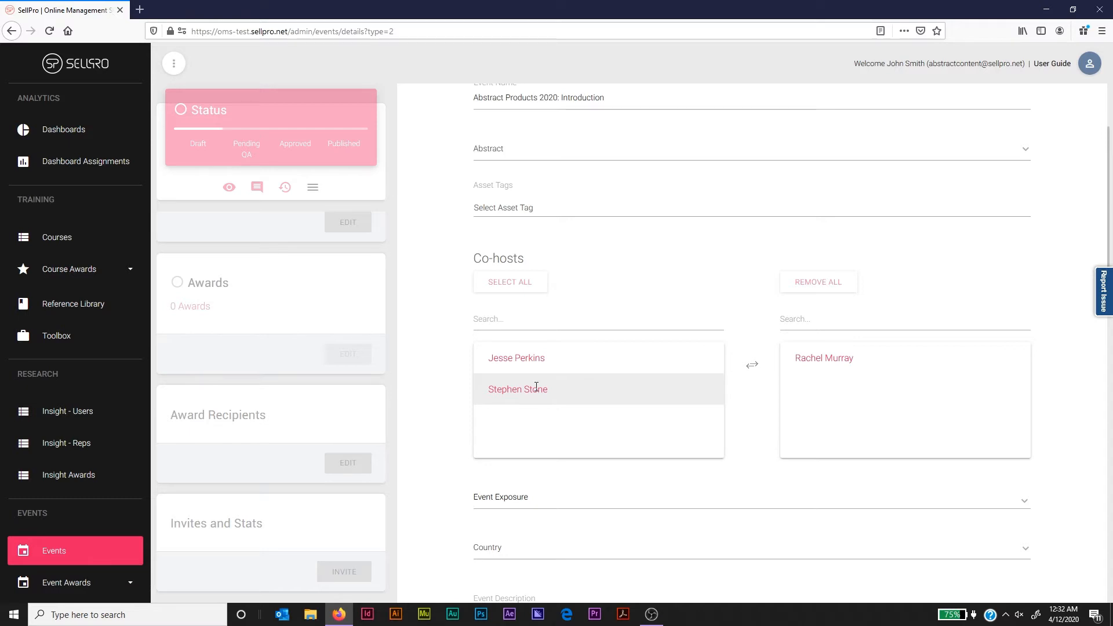
Set the event exposure to Public and the country to United States.
{"action": "scroll", "coordinate": [462, 435], "scroll_direction": "down", "scroll_amount": 2}
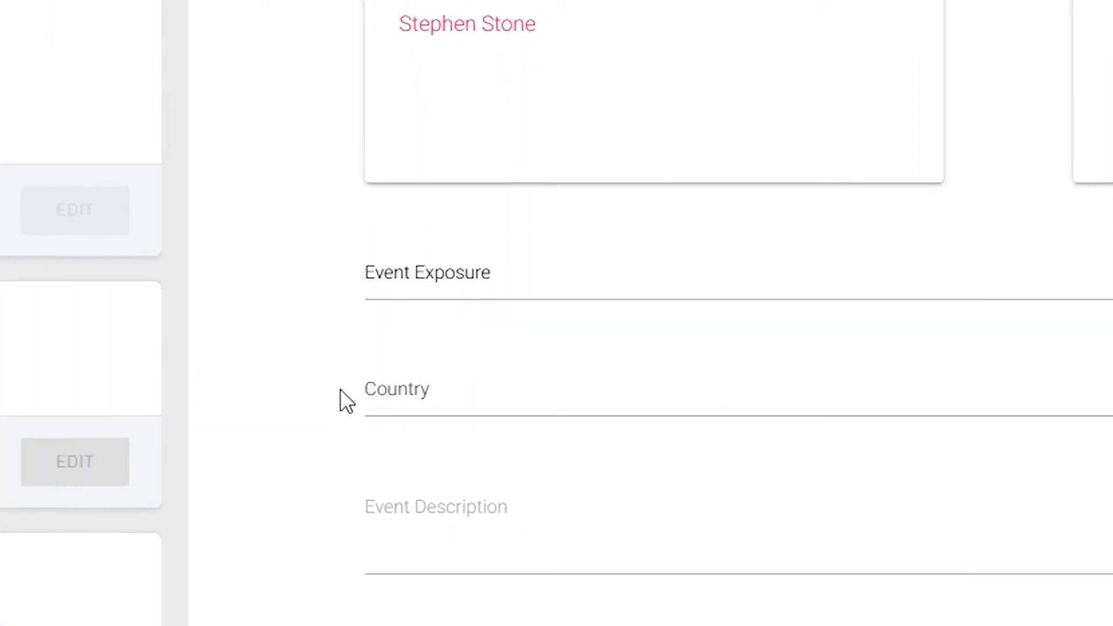
{"action": "left_click", "coordinate": [554, 284]}
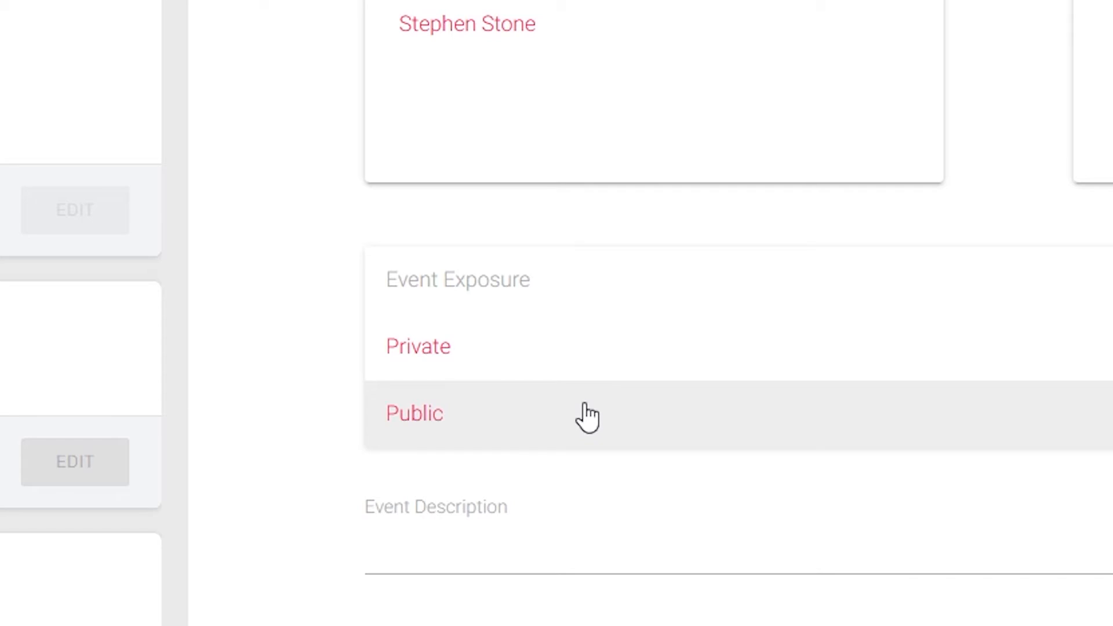
{"action": "left_click", "coordinate": [587, 416]}
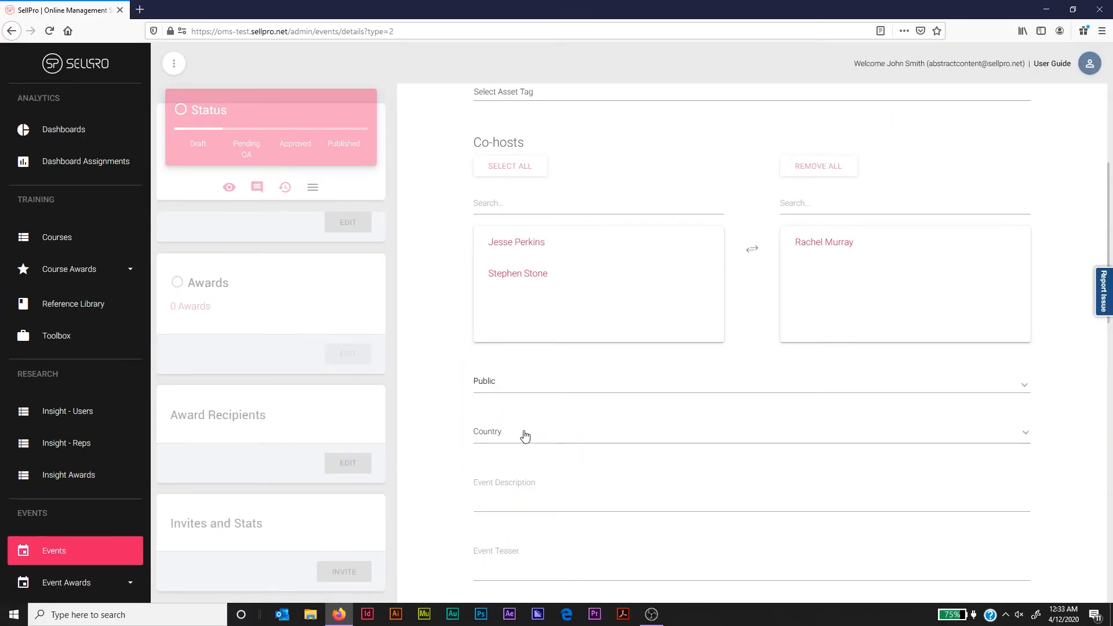
{"action": "left_click", "coordinate": [524, 436]}
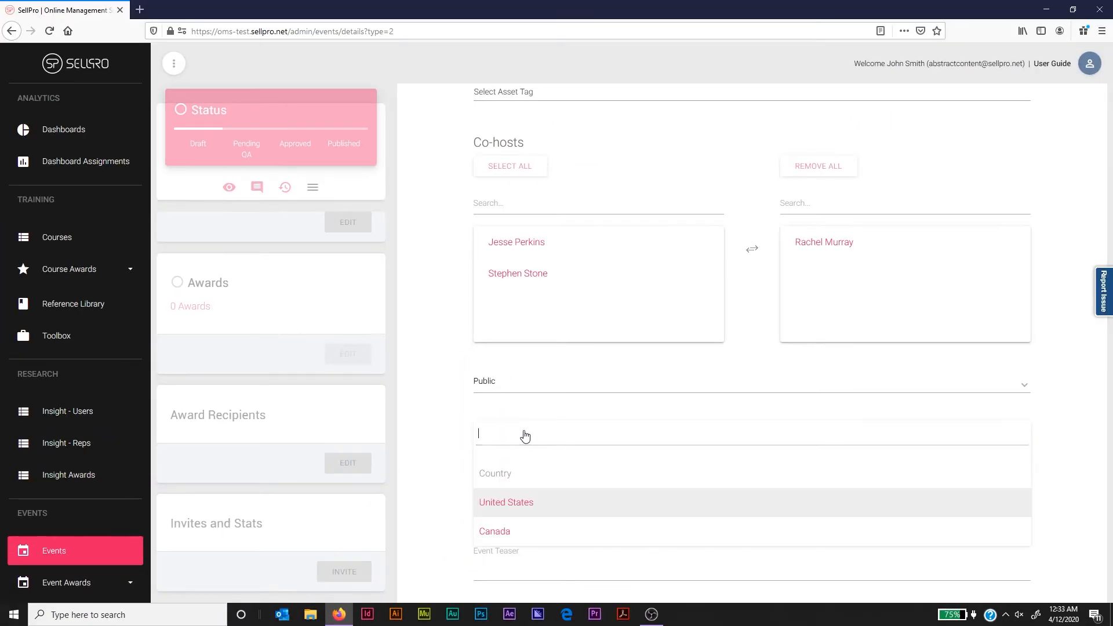
{"action": "left_click", "coordinate": [542, 505]}
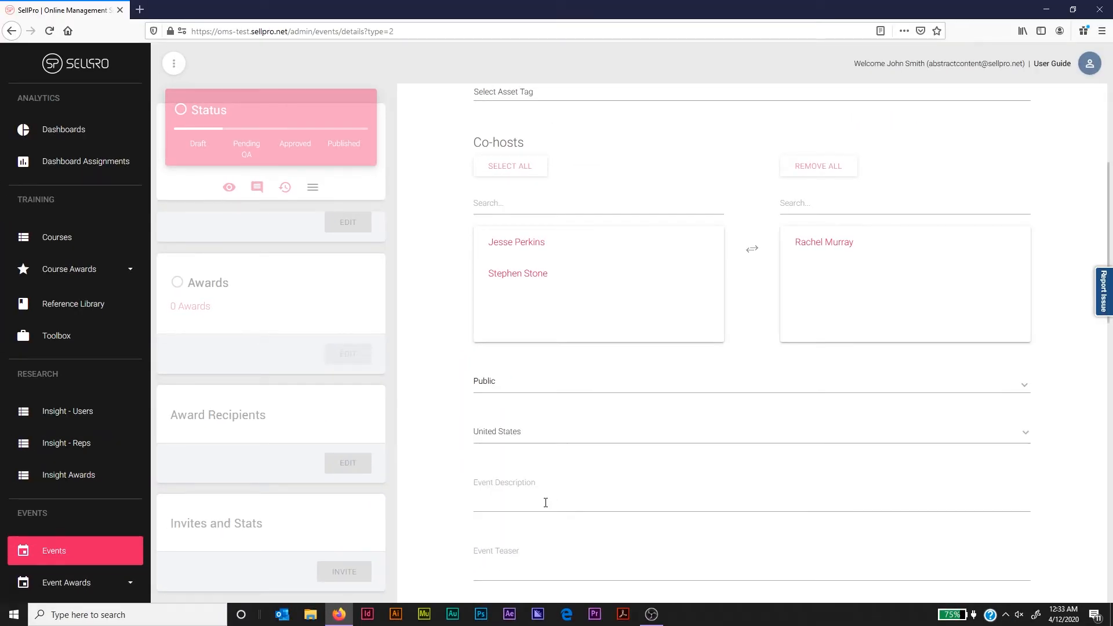
Enter the event description "We're hosting a week-long workshop showcasing all of our new products. Join us live to see them all.".
{"action": "scroll", "coordinate": [533, 500], "scroll_direction": "down", "scroll_amount": 4}
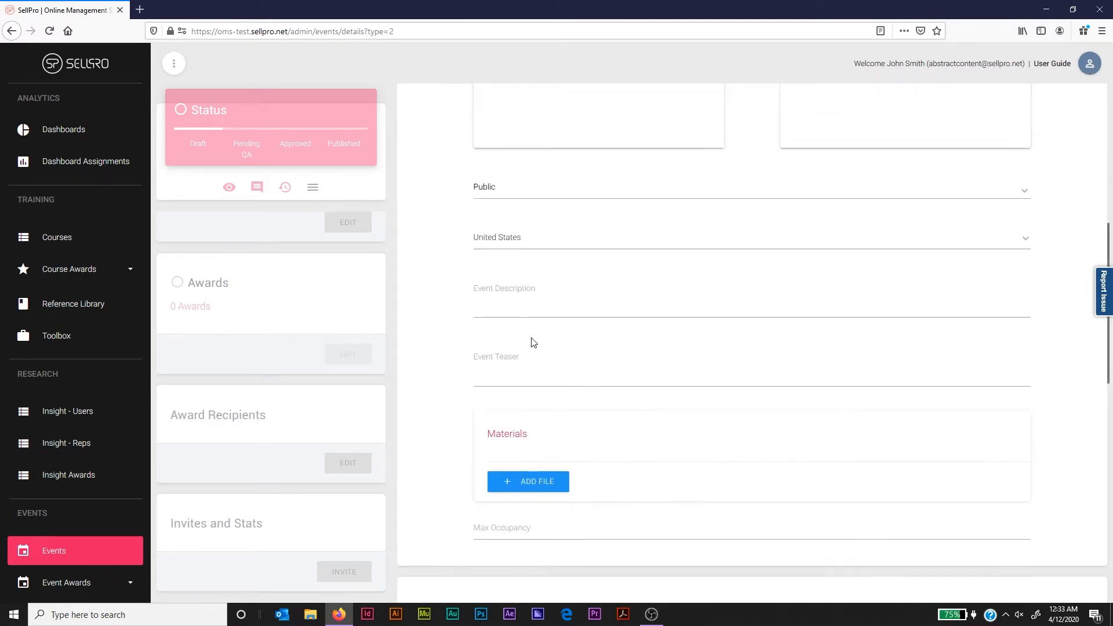
{"action": "left_click", "coordinate": [524, 272]}
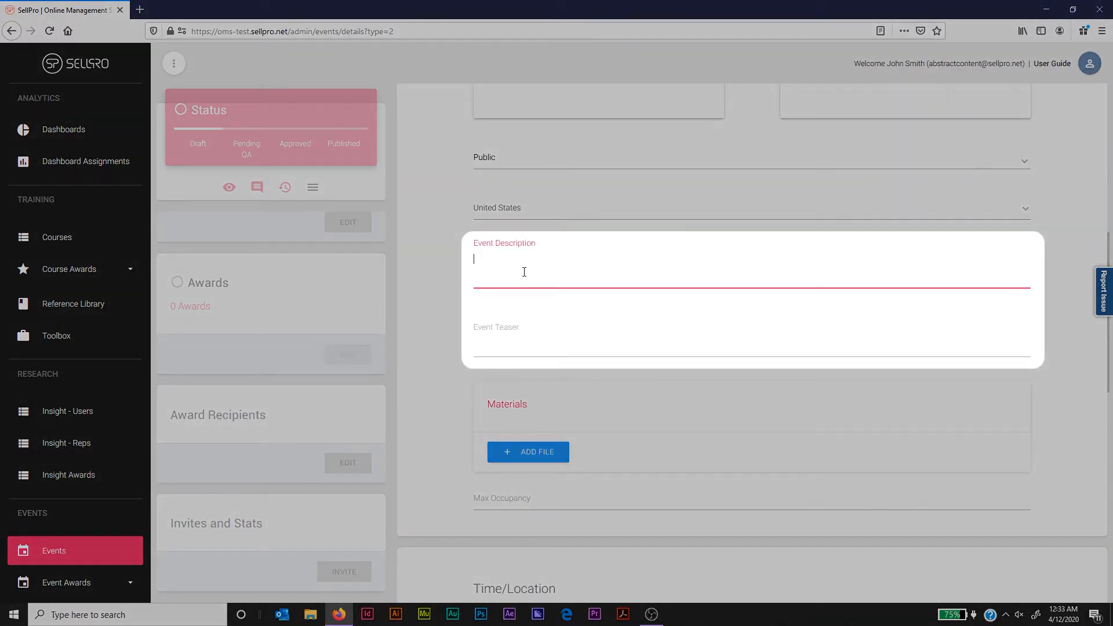
{"action": "type", "text": "We're hosting a week-lo"}
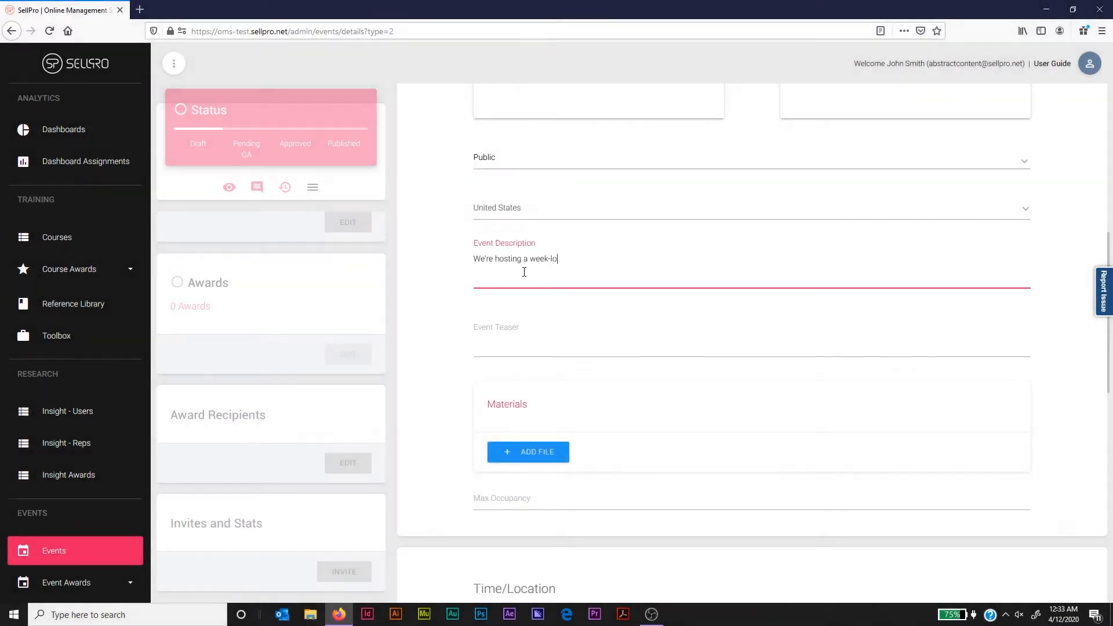
{"action": "type", "text": "ng workshop showcasing all of our new products. Join us live t"}
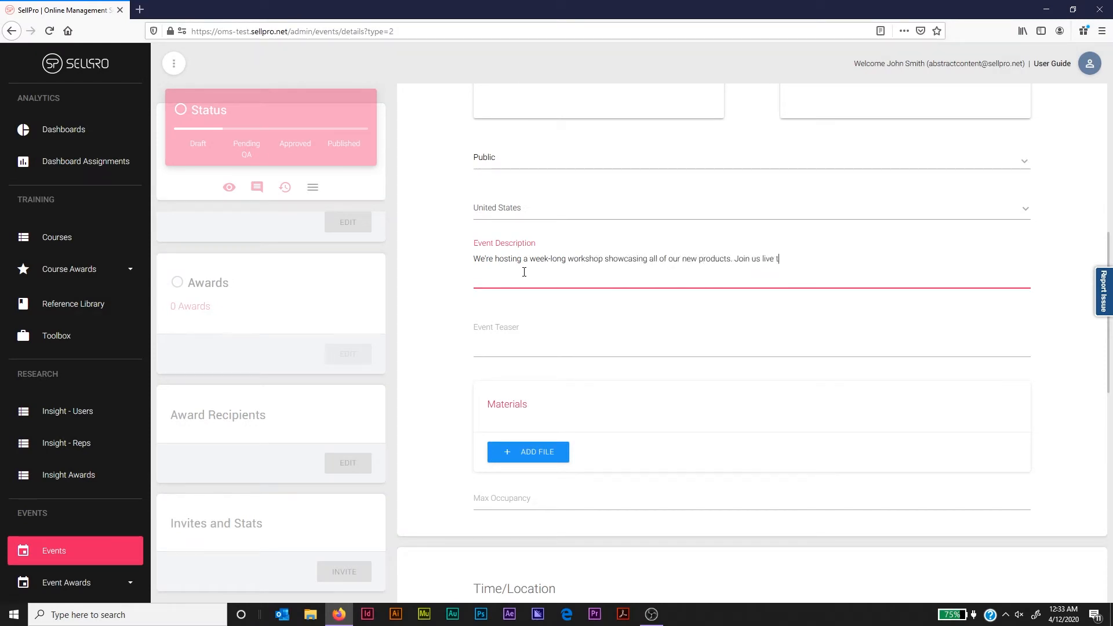
{"action": "type", "text": "o see them all."}
Enter the event teaser "Join us live for your chance to earn a $100 eGift card!".
{"action": "left_click", "coordinate": [513, 351]}
{"action": "type", "text": "Join us live"}
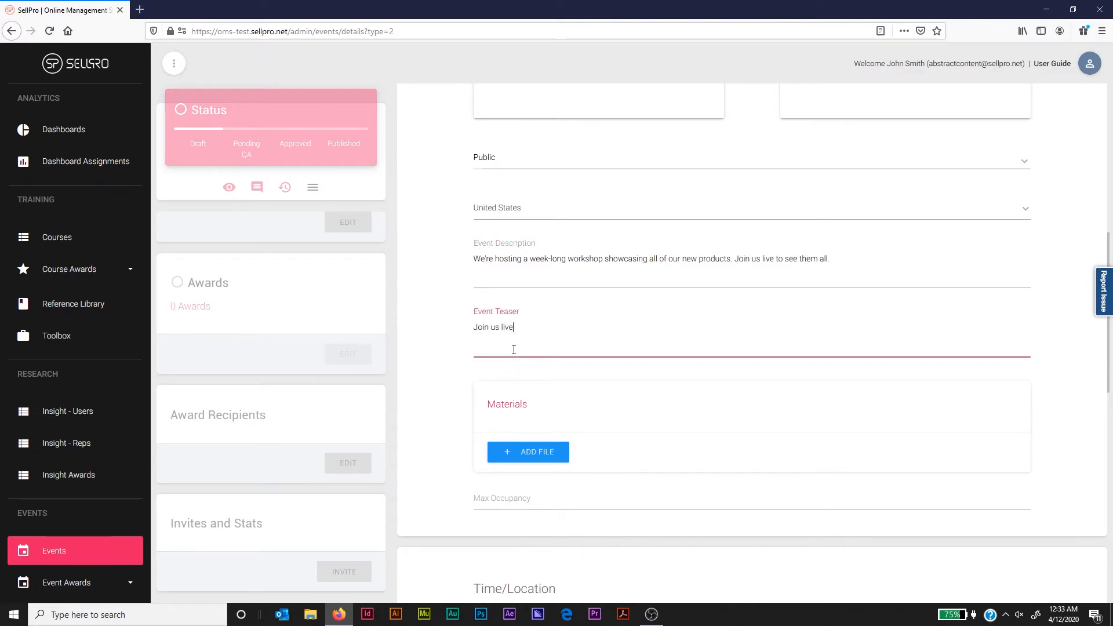
{"action": "type", "text": " for your chance to earn a $100 eGift card!"}
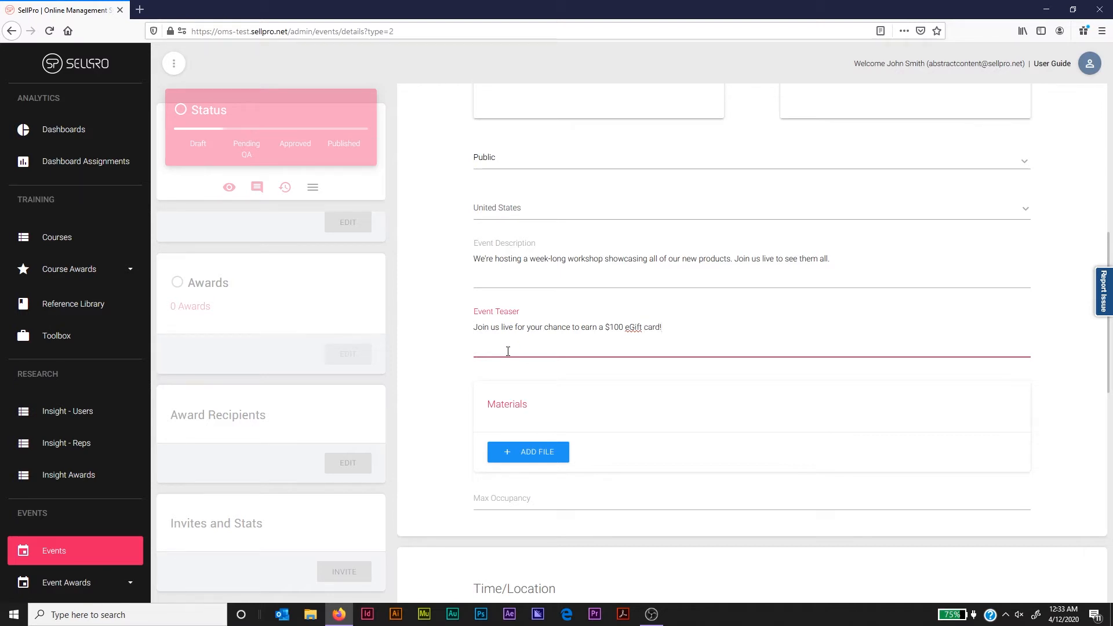
Attach the Abstract Products file to the event materials with the publish name "Event program Card".
{"action": "scroll", "coordinate": [513, 371], "scroll_direction": "down", "scroll_amount": 3}
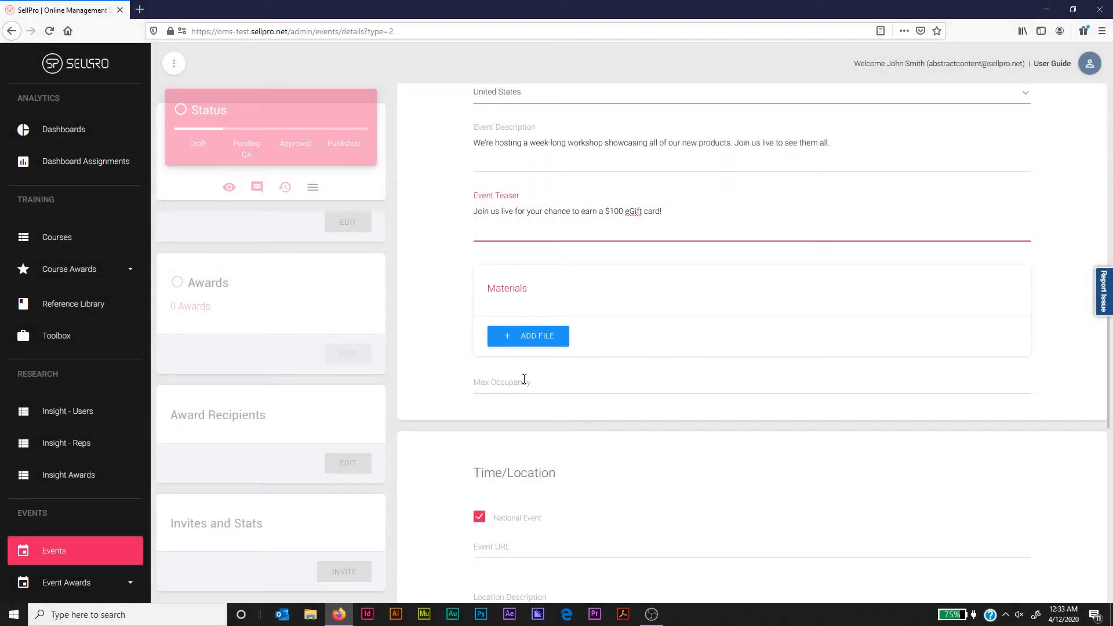
{"action": "left_click", "coordinate": [536, 345]}
{"action": "left_click", "coordinate": [511, 328]}
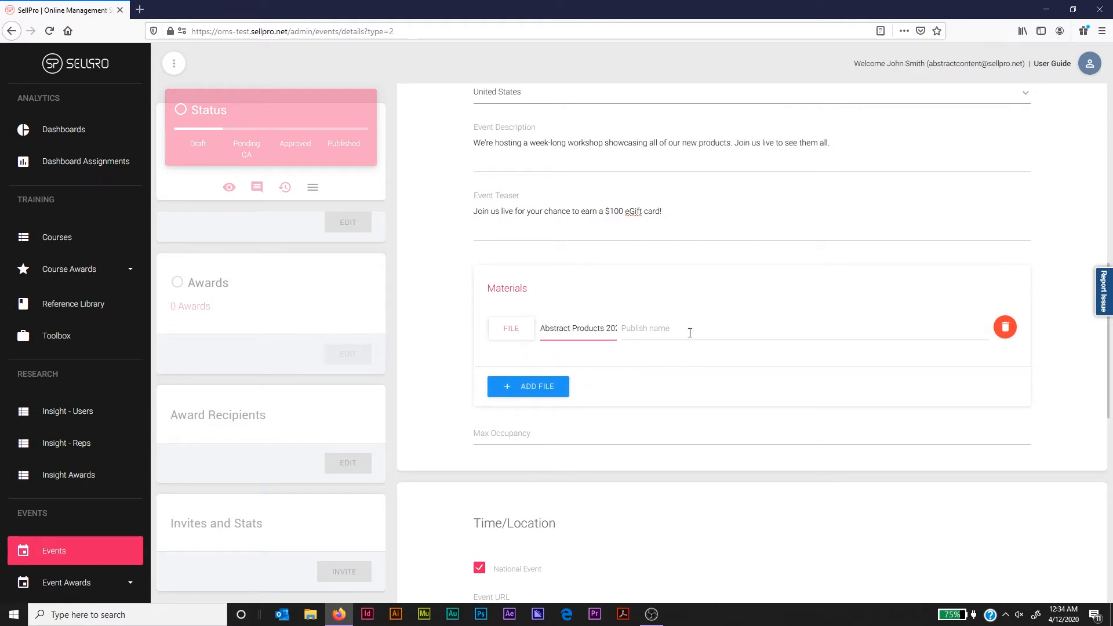
{"action": "left_click", "coordinate": [688, 329]}
{"action": "type", "text": "Event Program Card"}
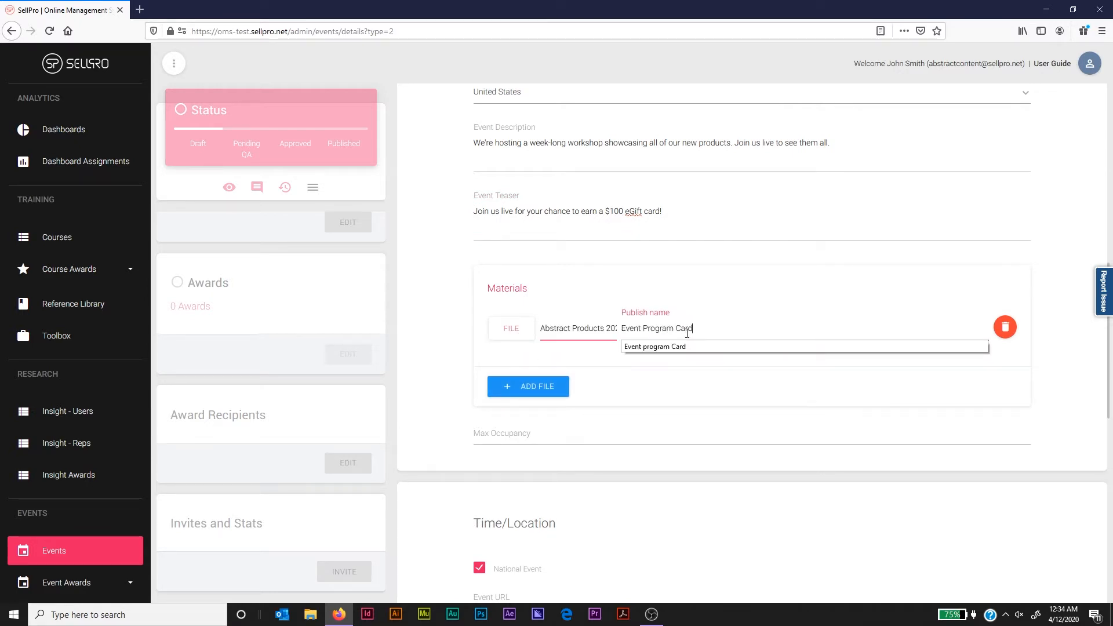
{"action": "left_click", "coordinate": [688, 347]}
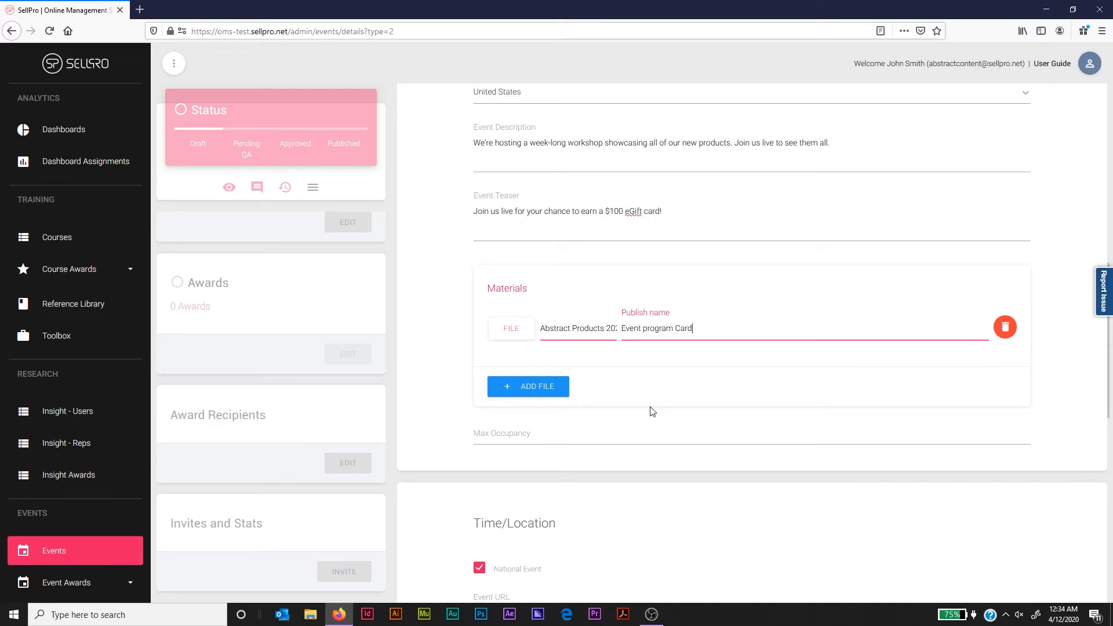
Set the event's maximum occupancy to 500.
{"action": "scroll", "coordinate": [555, 361], "scroll_direction": "down", "scroll_amount": 3}
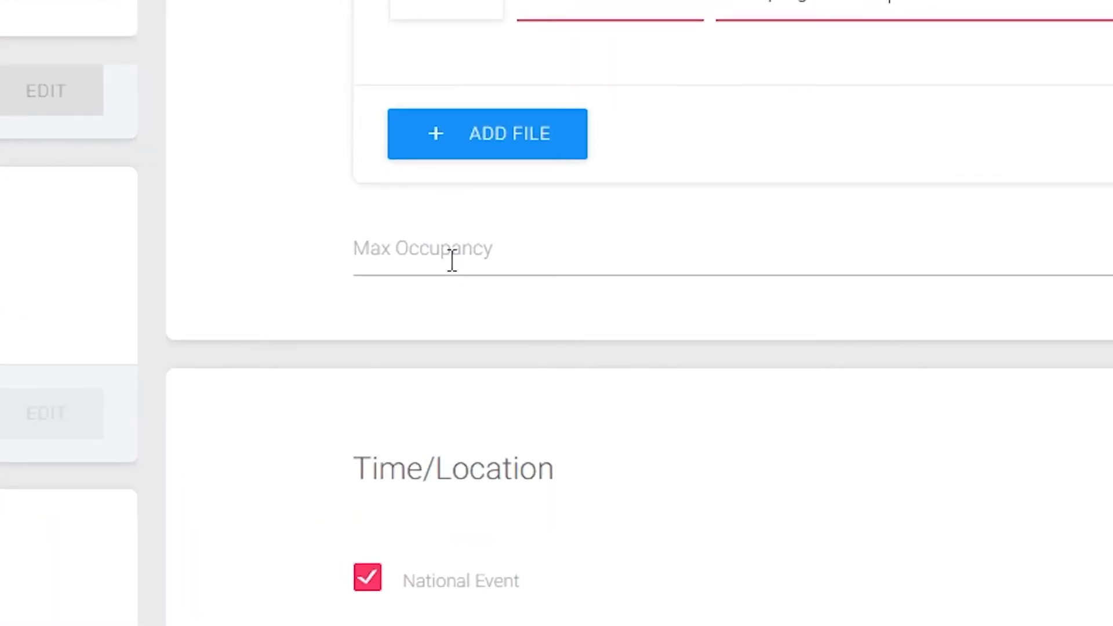
{"action": "left_click", "coordinate": [452, 260]}
{"action": "type", "text": "500"}
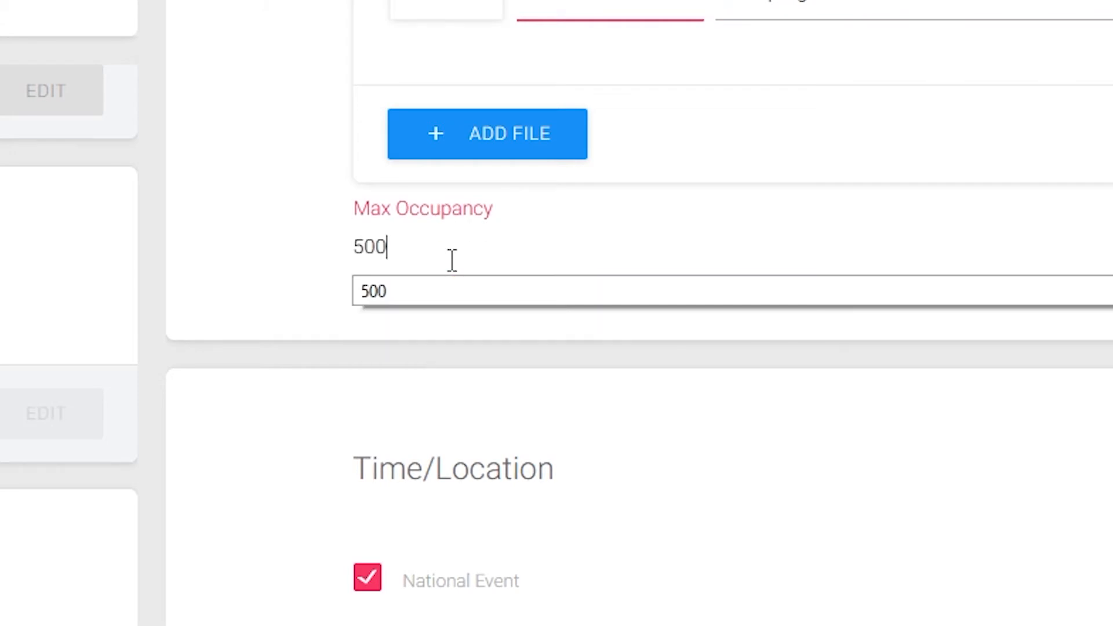
{"action": "key", "text": "Tab"}
{"action": "scroll", "coordinate": [551, 313], "scroll_direction": "down", "scroll_amount": 2}
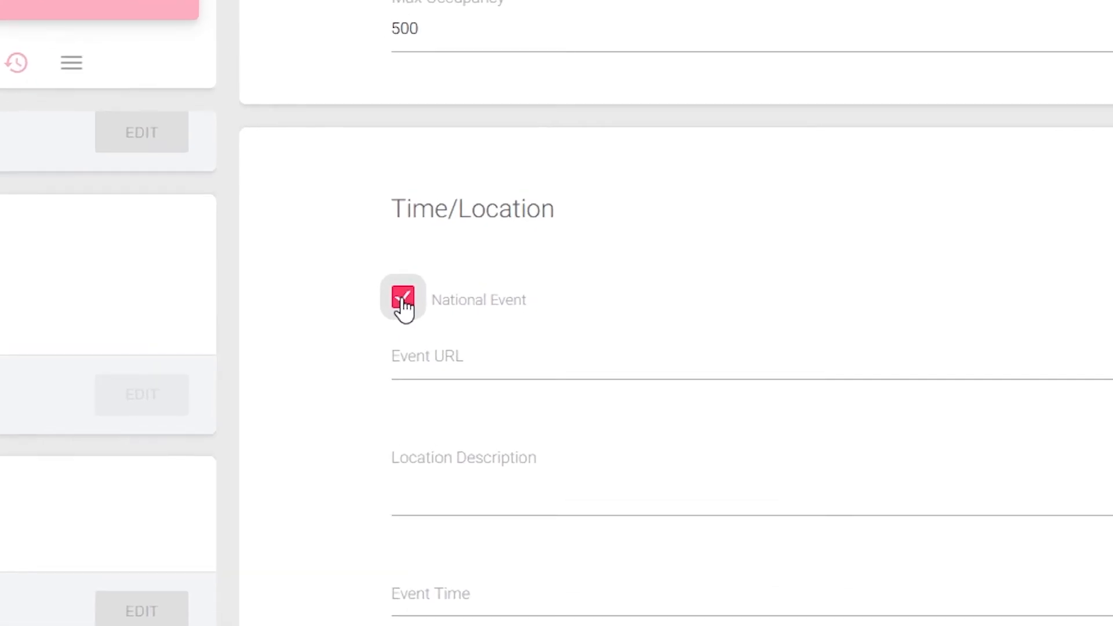
{"action": "left_click", "coordinate": [402, 299]}
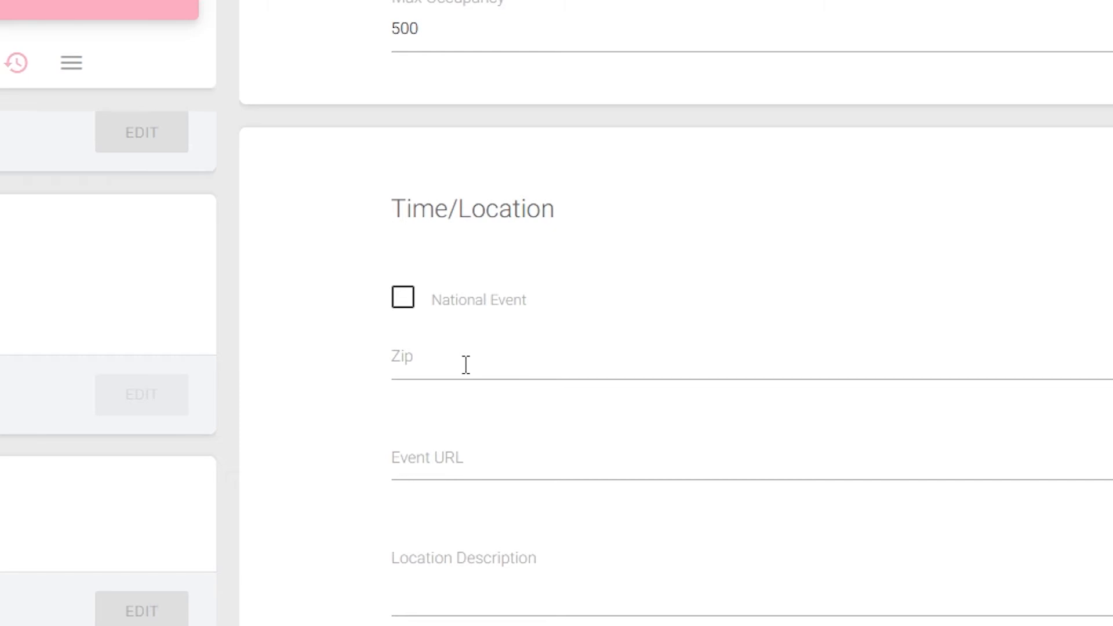
{"action": "left_click", "coordinate": [404, 302]}
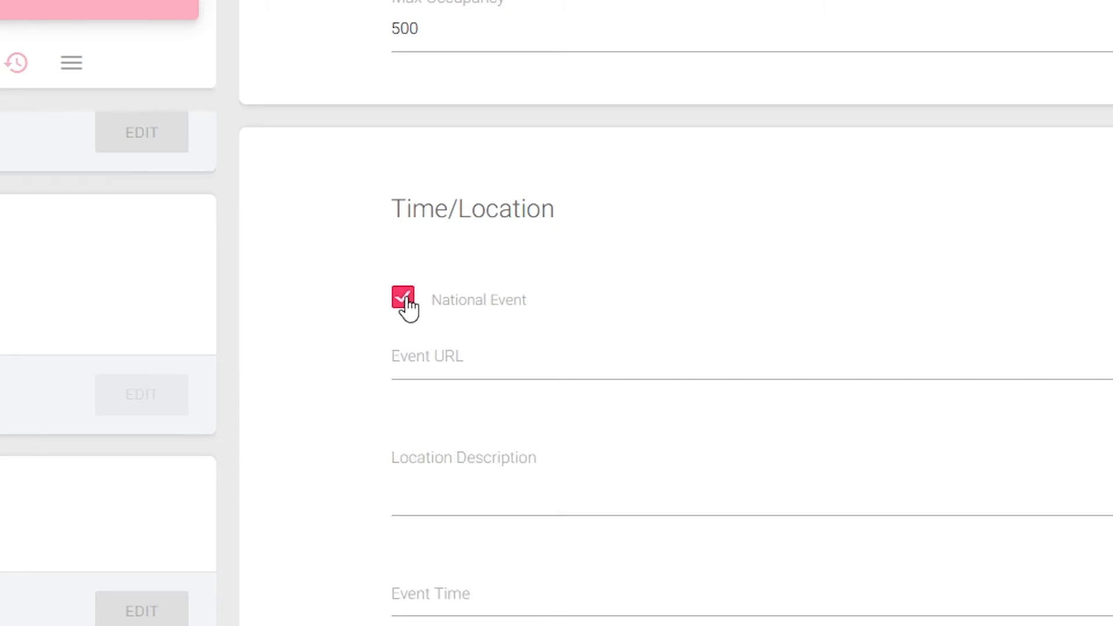
{"action": "left_click", "coordinate": [470, 359]}
{"action": "type", "text": "http://www"}
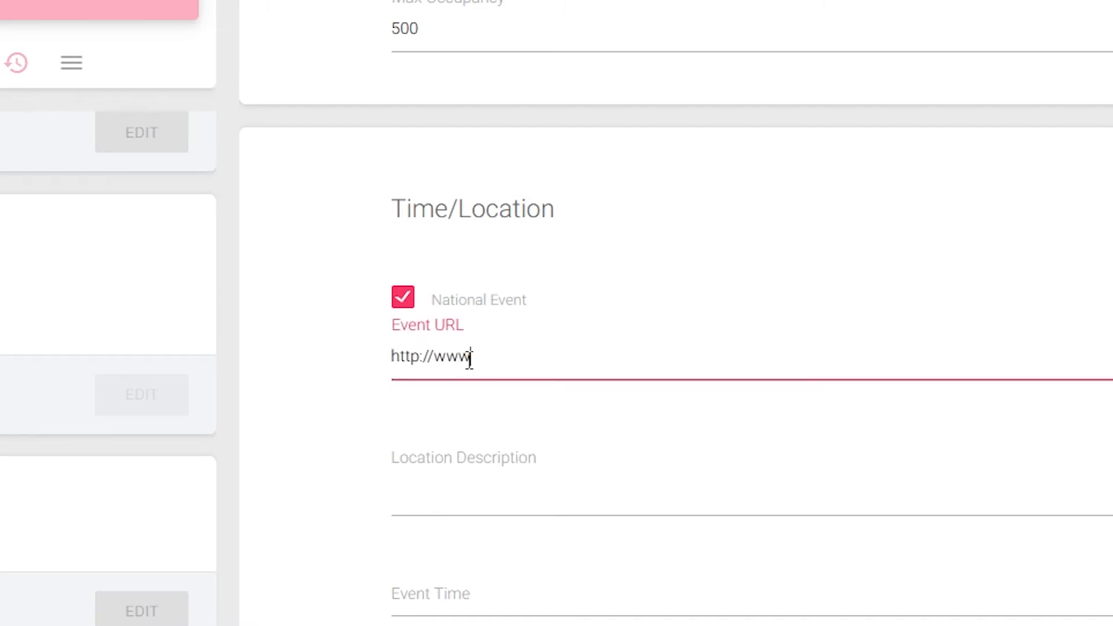
{"action": "type", "text": ".abstractwebinarevent.com"}
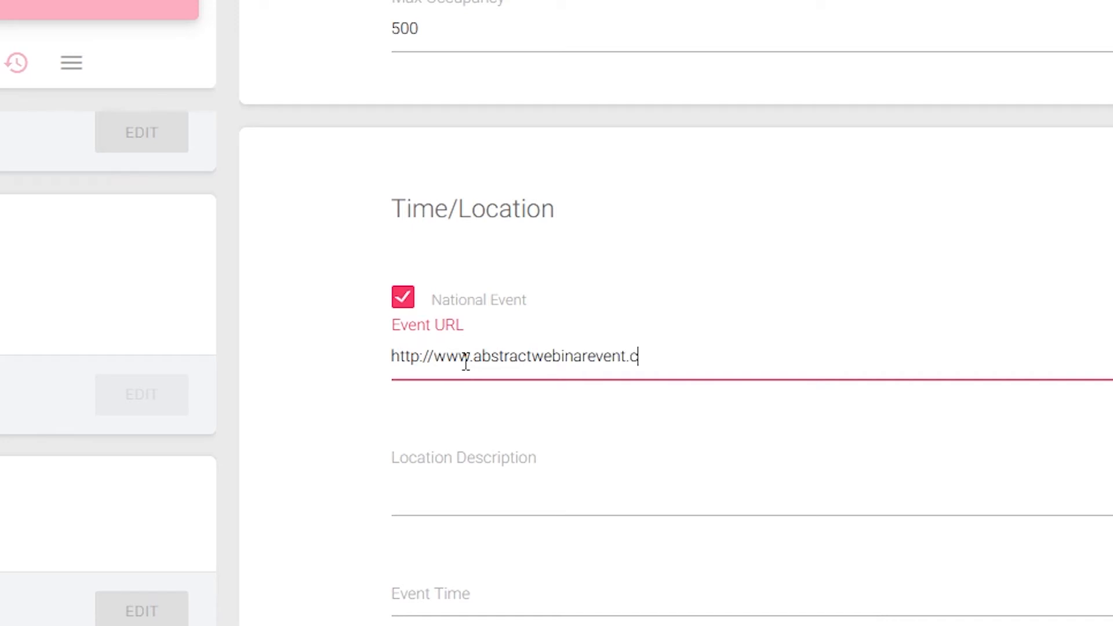
{"action": "left_click", "coordinate": [526, 502]}
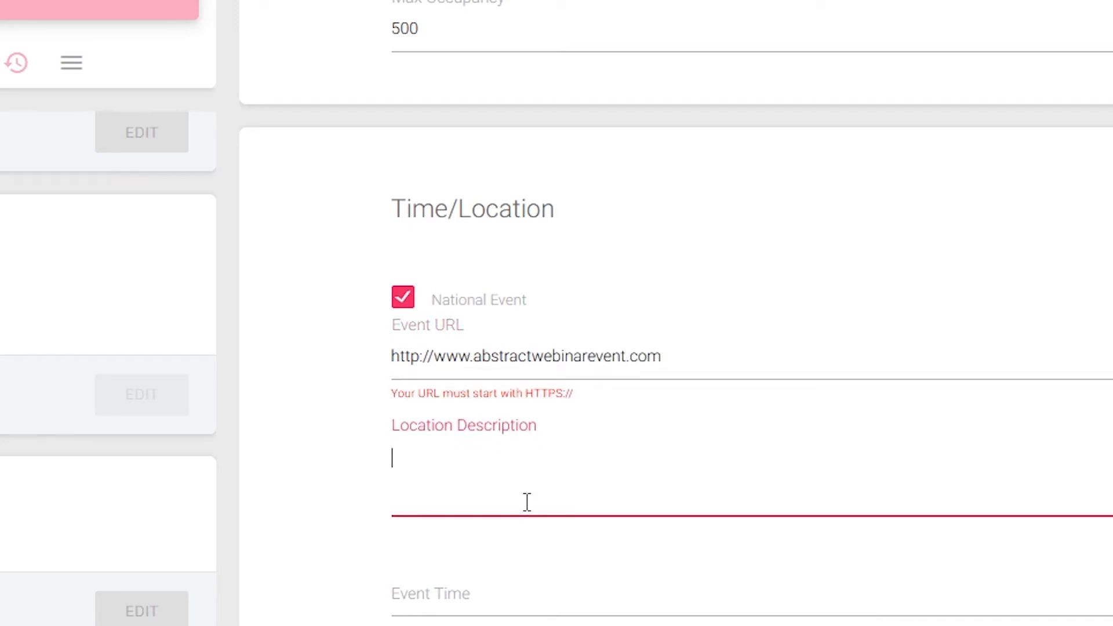
{"action": "left_click", "coordinate": [418, 356]}
{"action": "type", "text": "s"}
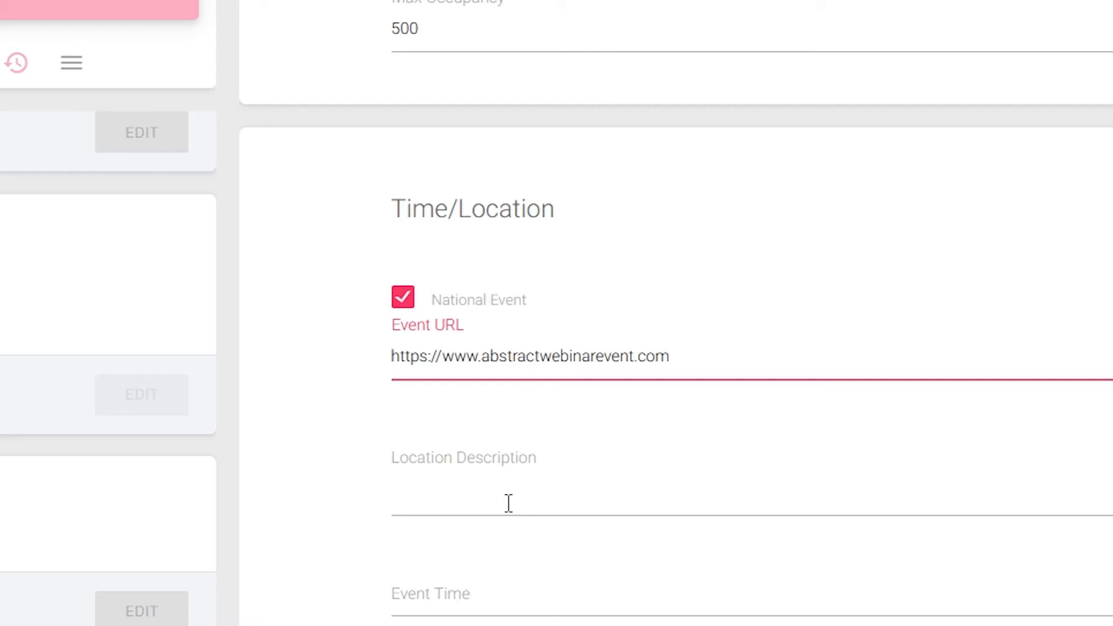
Enter the location description "Event will be streamed live from Los Angeles, CA.".
{"action": "left_click", "coordinate": [508, 503]}
{"action": "type", "text": "Event will be streamed"}
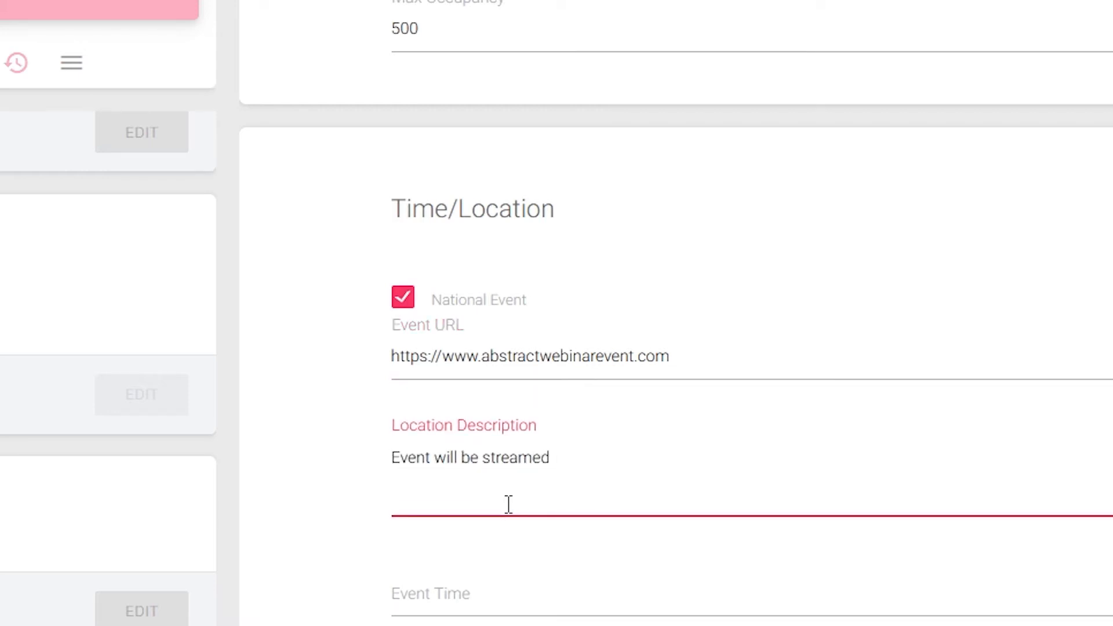
{"action": "type", "text": " live from Los Angeles, Ca."}
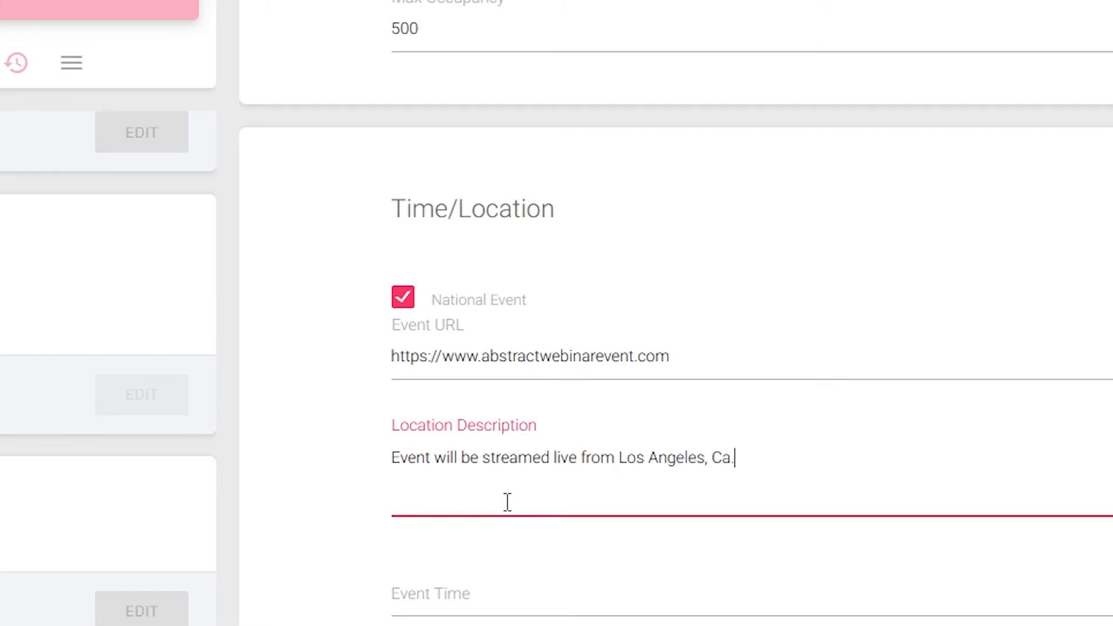
{"action": "key", "text": "BackSpace"}
{"action": "key", "text": "BackSpace"}
{"action": "type", "text": "A."}
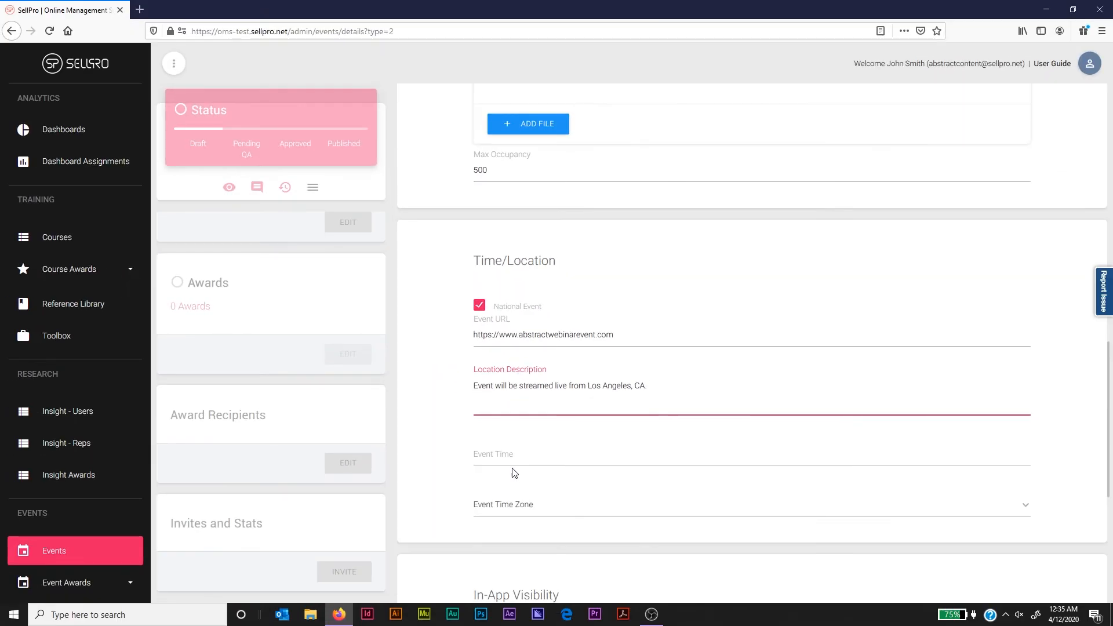
Set the event time to 04/13/2020 05:00 PM.
{"action": "scroll", "coordinate": [513, 474], "scroll_direction": "down", "scroll_amount": 2}
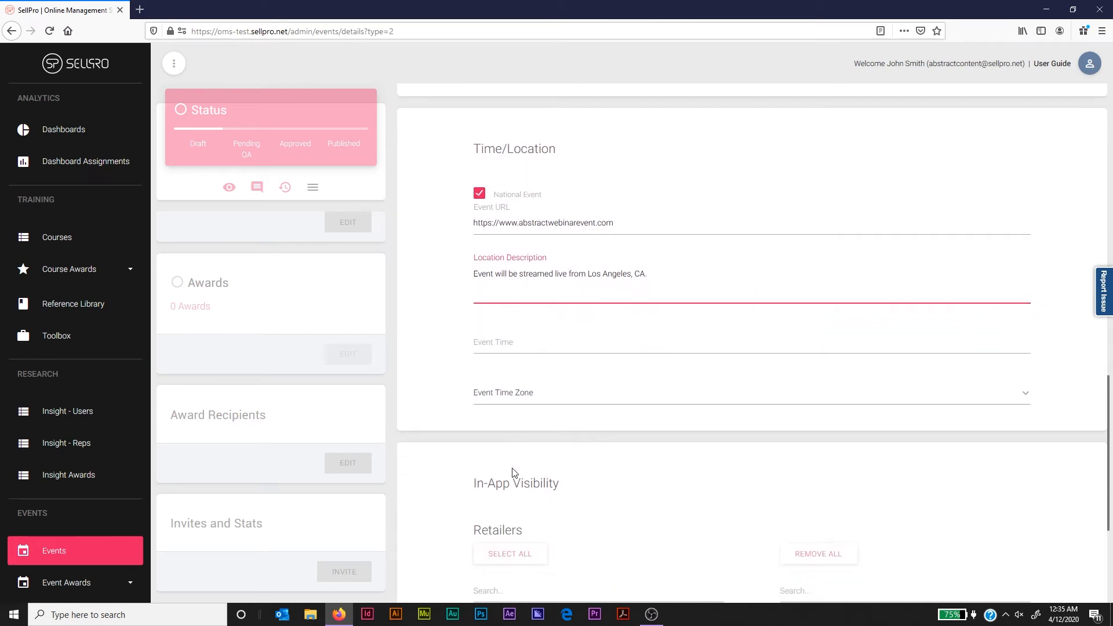
{"action": "left_click", "coordinate": [511, 339]}
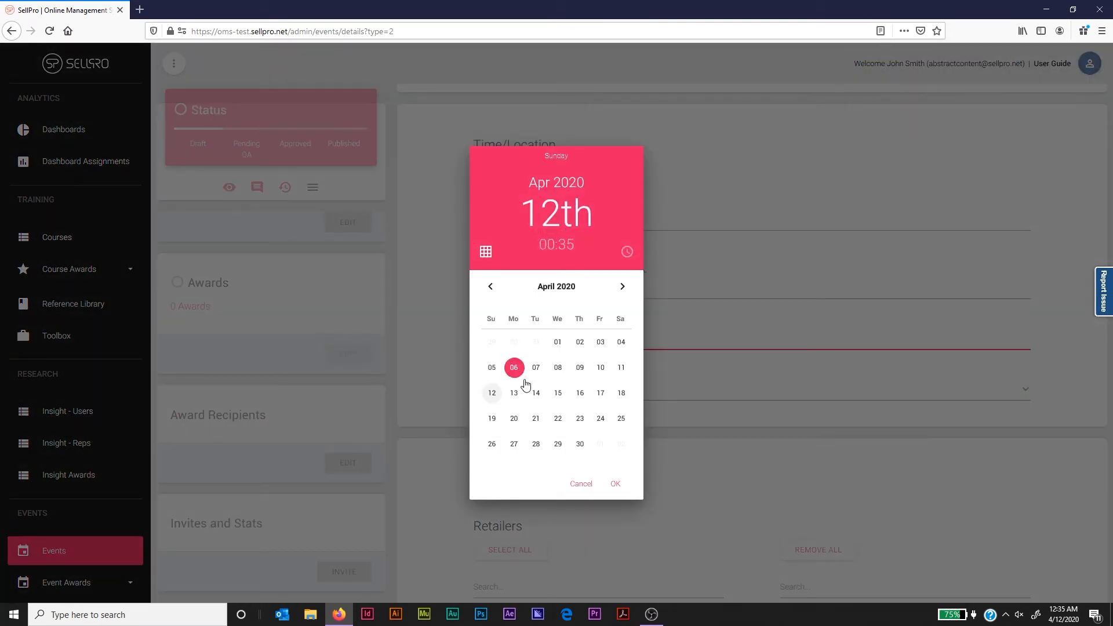
{"action": "left_click", "coordinate": [512, 394]}
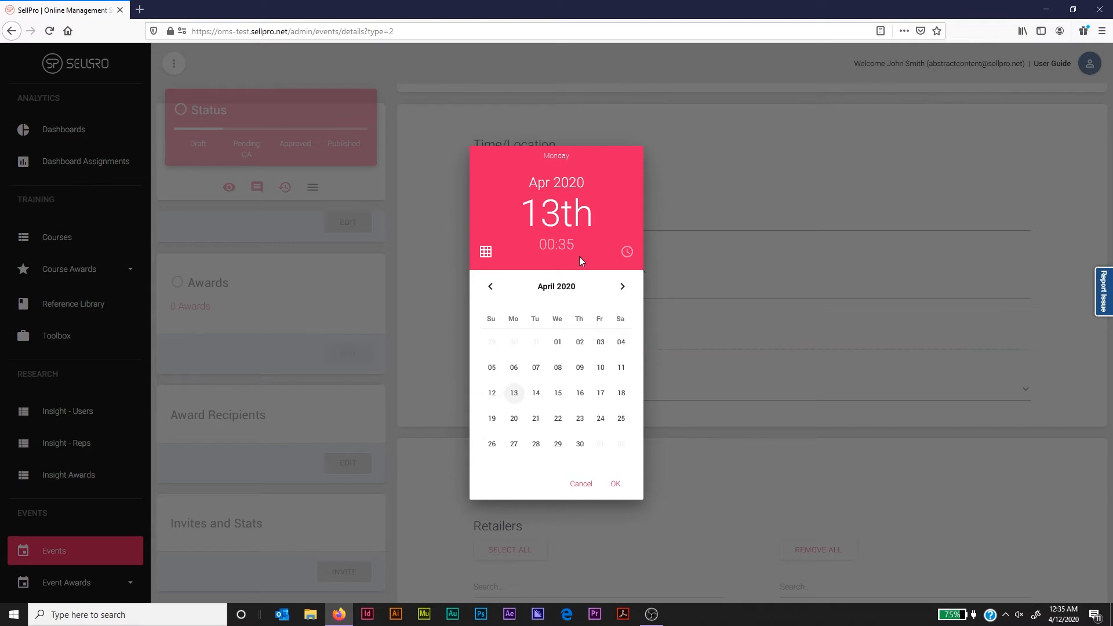
{"action": "left_click", "coordinate": [565, 246]}
{"action": "left_click", "coordinate": [583, 328]}
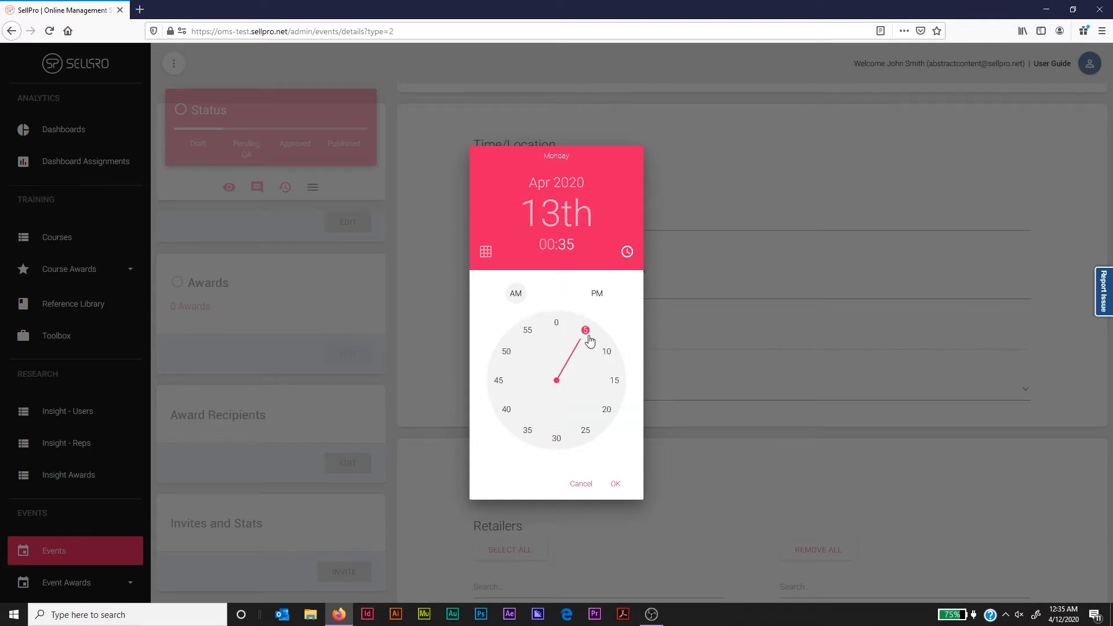
{"action": "left_click", "coordinate": [548, 246]}
{"action": "left_click", "coordinate": [597, 344]}
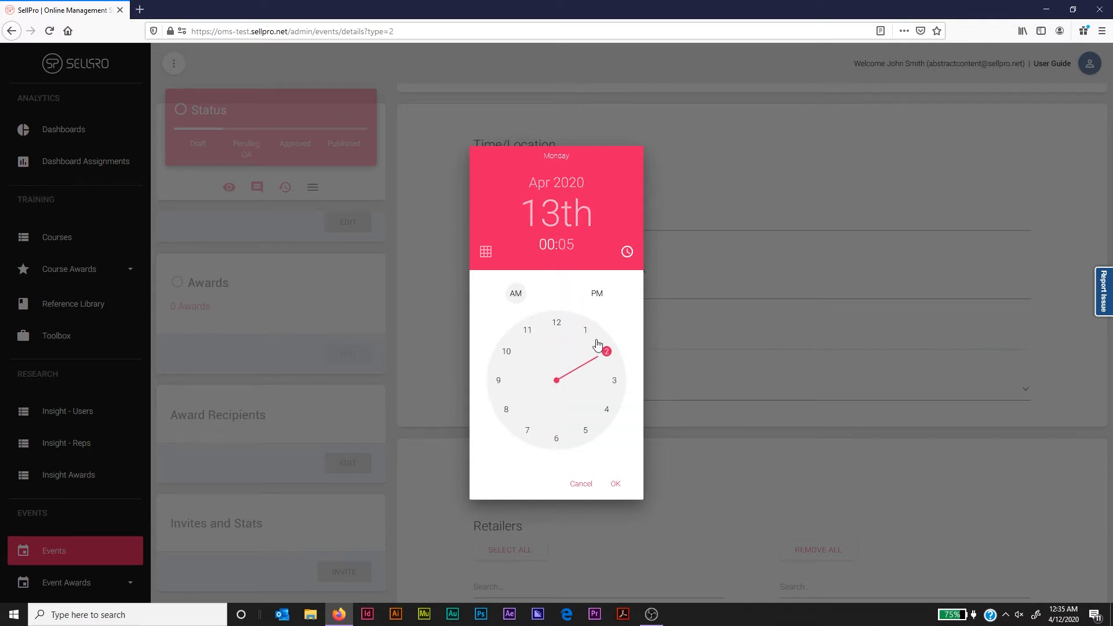
{"action": "left_click", "coordinate": [586, 432]}
{"action": "left_click", "coordinate": [565, 245]}
{"action": "left_click", "coordinate": [556, 322]}
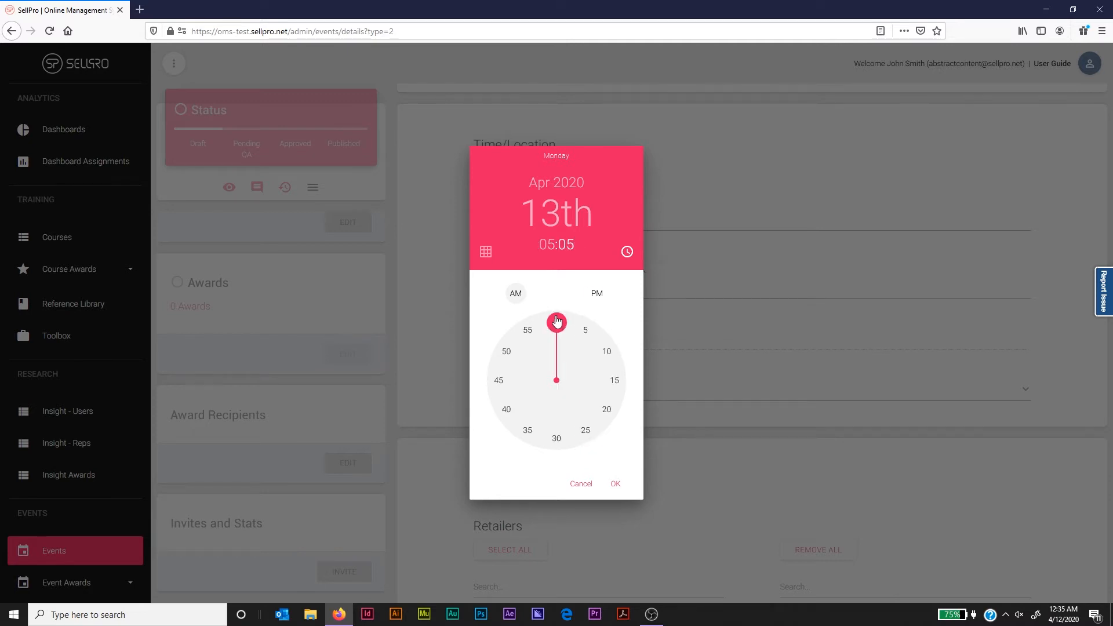
{"action": "left_click", "coordinate": [597, 293]}
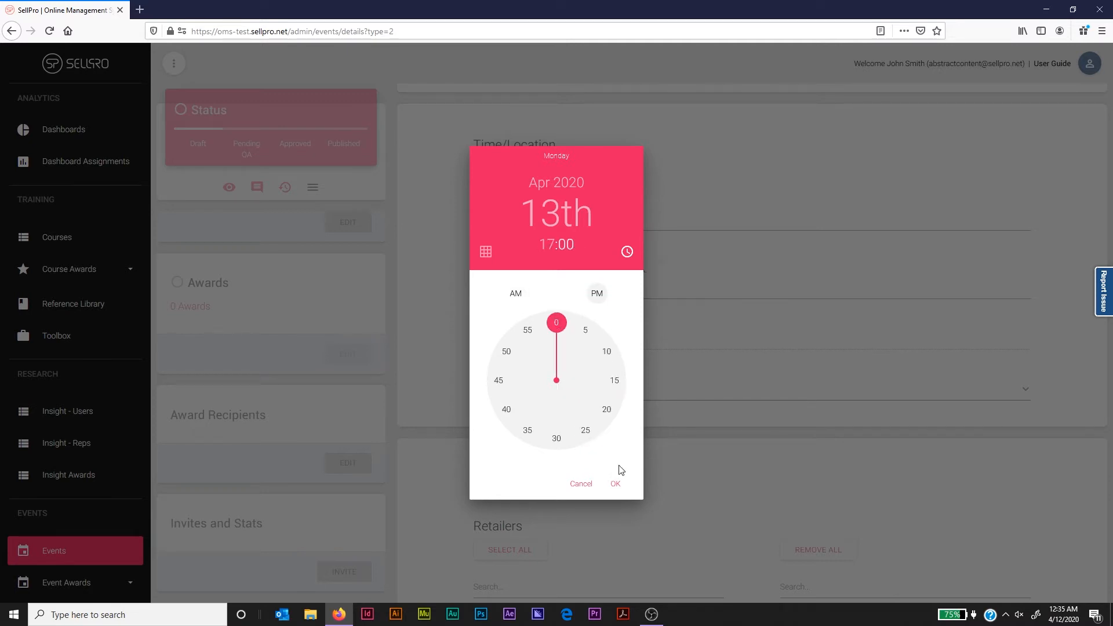
{"action": "left_click", "coordinate": [615, 484]}
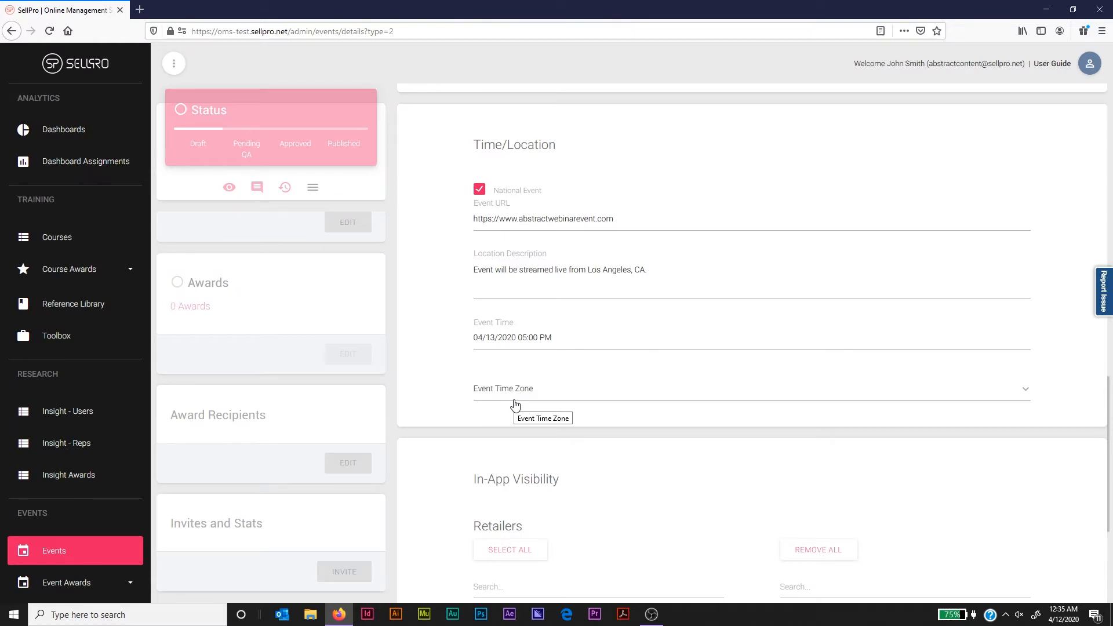
Set the event time zone to America/Los_Angeles (UTC-08:00).
{"action": "left_click", "coordinate": [515, 405]}
{"action": "type", "text": "los"}
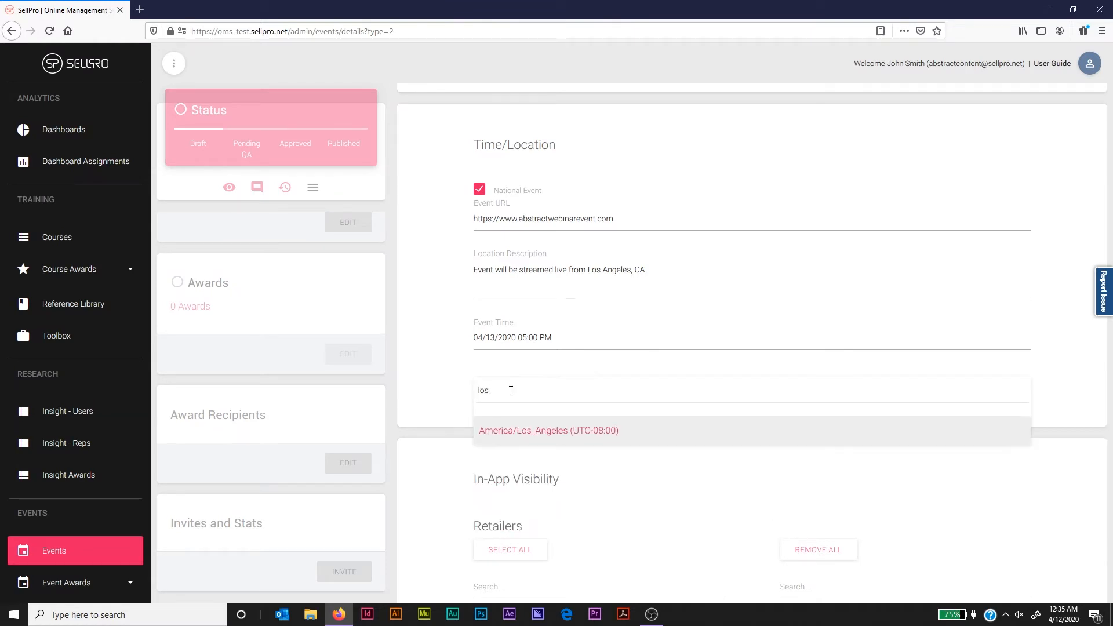
{"action": "left_click", "coordinate": [525, 431]}
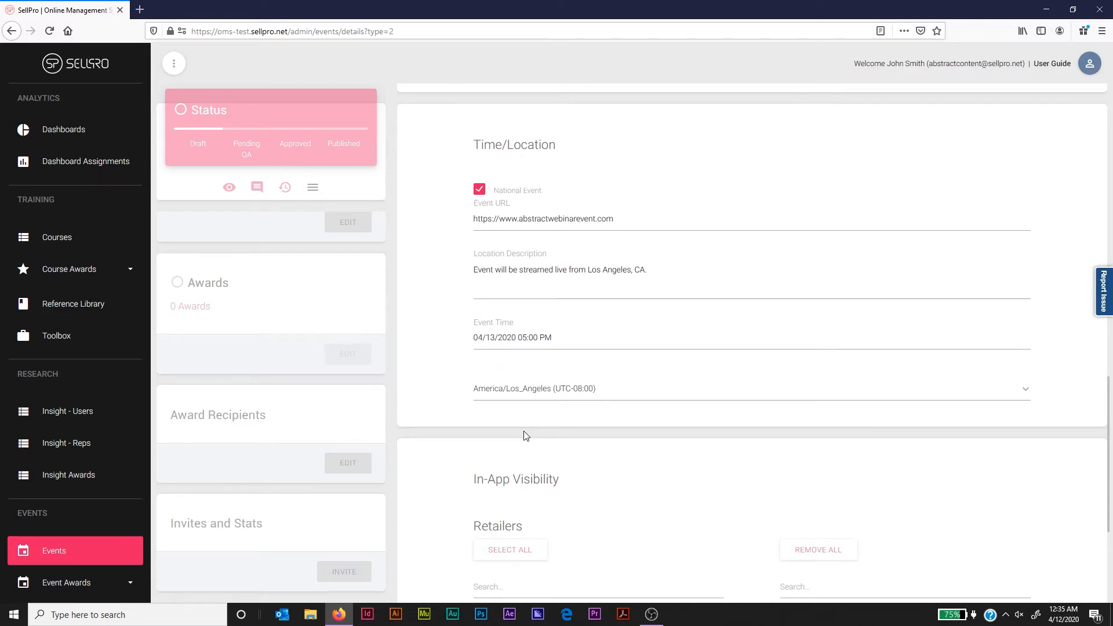
Make the event visible to all retailers, and save and exit the event details.
{"action": "scroll", "coordinate": [524, 435], "scroll_direction": "down", "scroll_amount": 5}
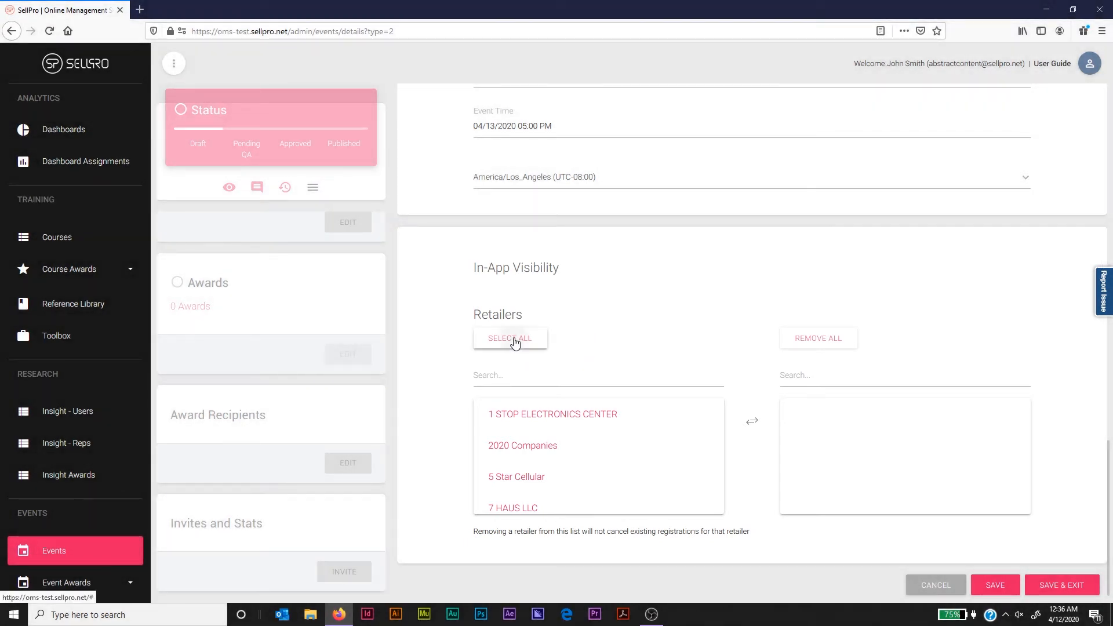
{"action": "left_click", "coordinate": [514, 342]}
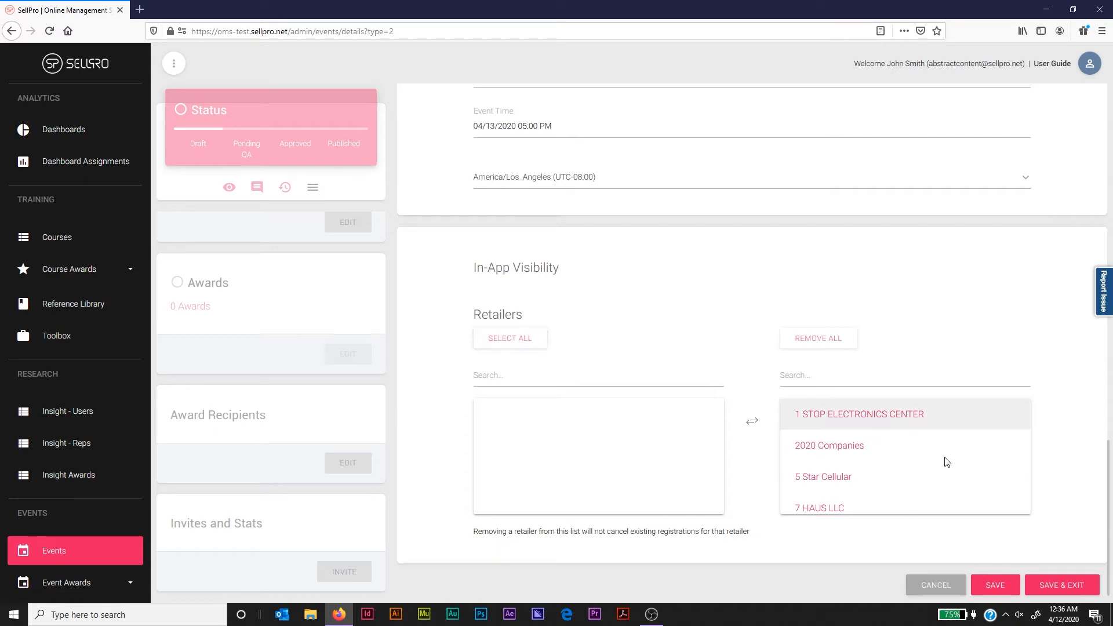
{"action": "left_click", "coordinate": [1076, 589]}
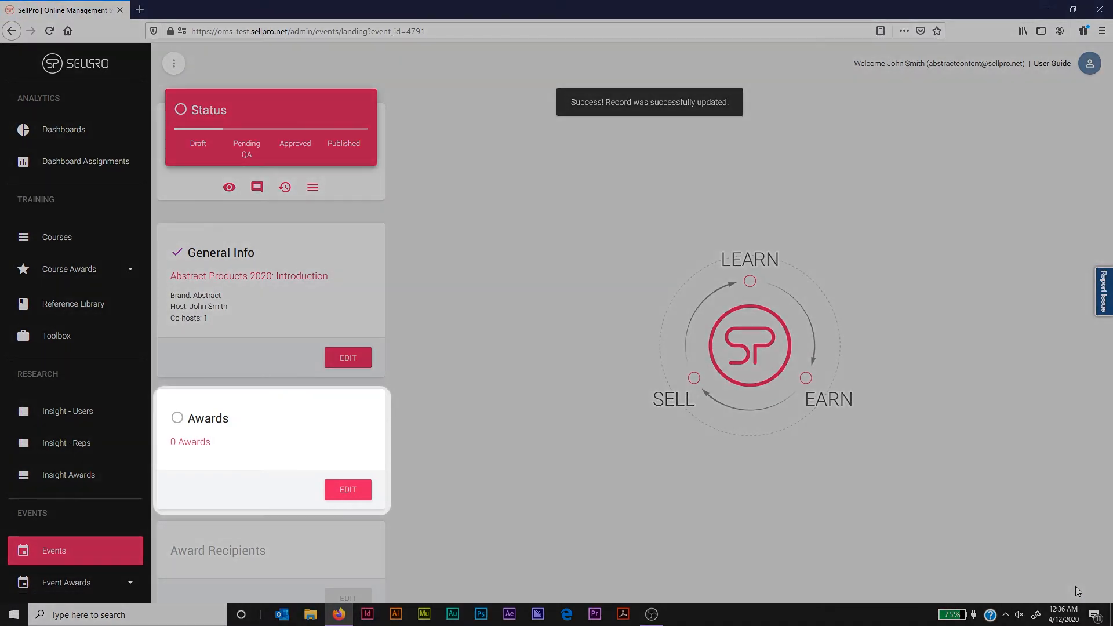
Assign one Widget Pro award to the event and save the award assignment.
{"action": "left_click", "coordinate": [542, 574]}
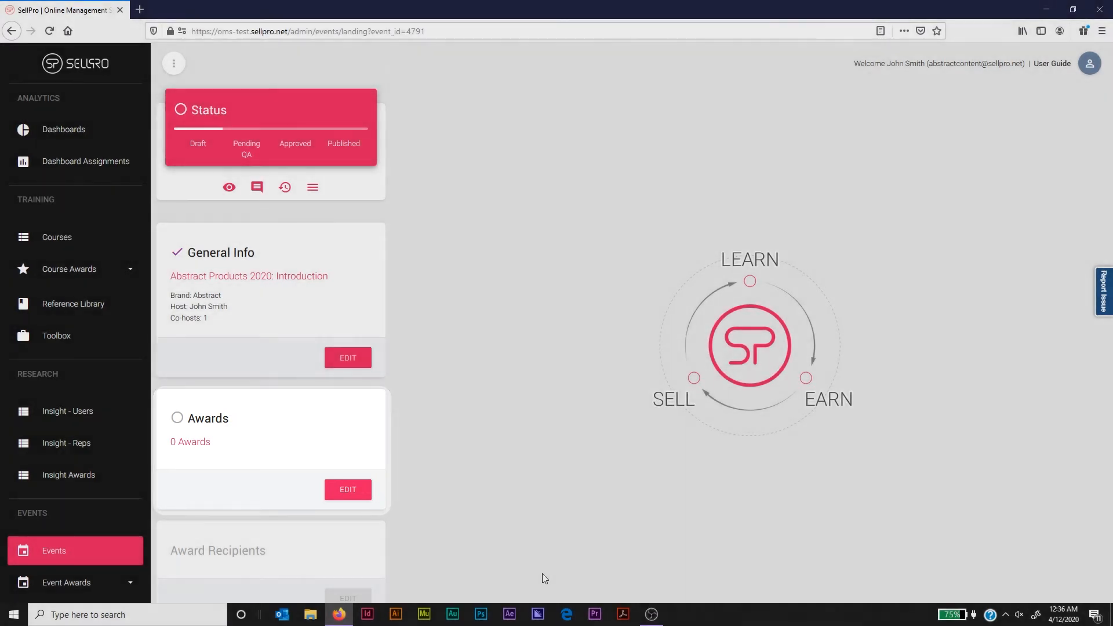
{"action": "left_click", "coordinate": [354, 491]}
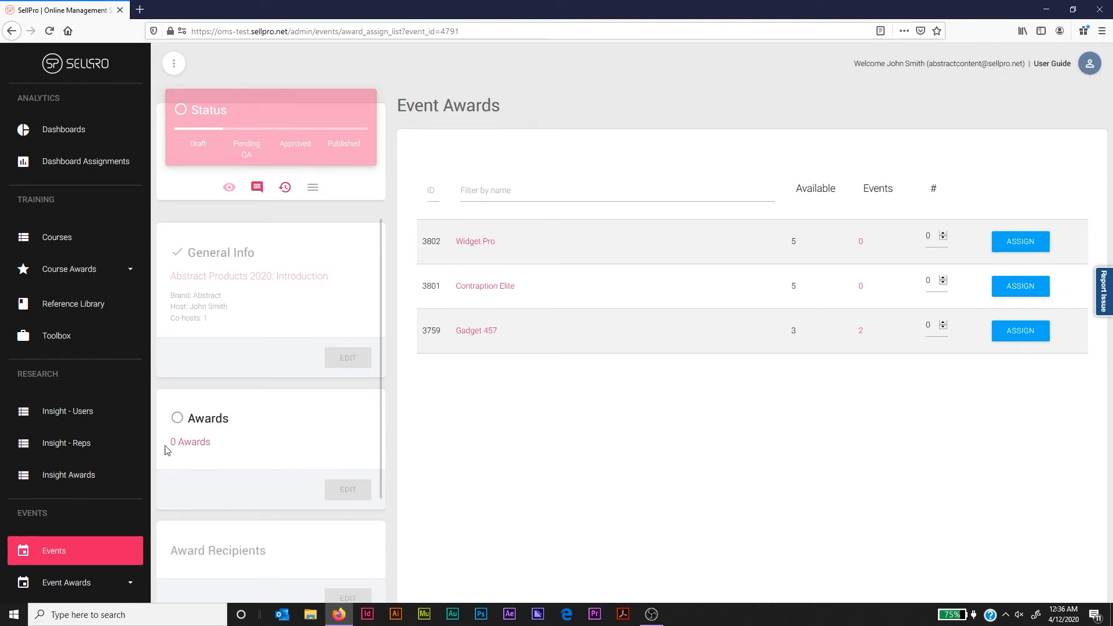
{"action": "scroll", "coordinate": [120, 451], "scroll_direction": "down", "scroll_amount": 3}
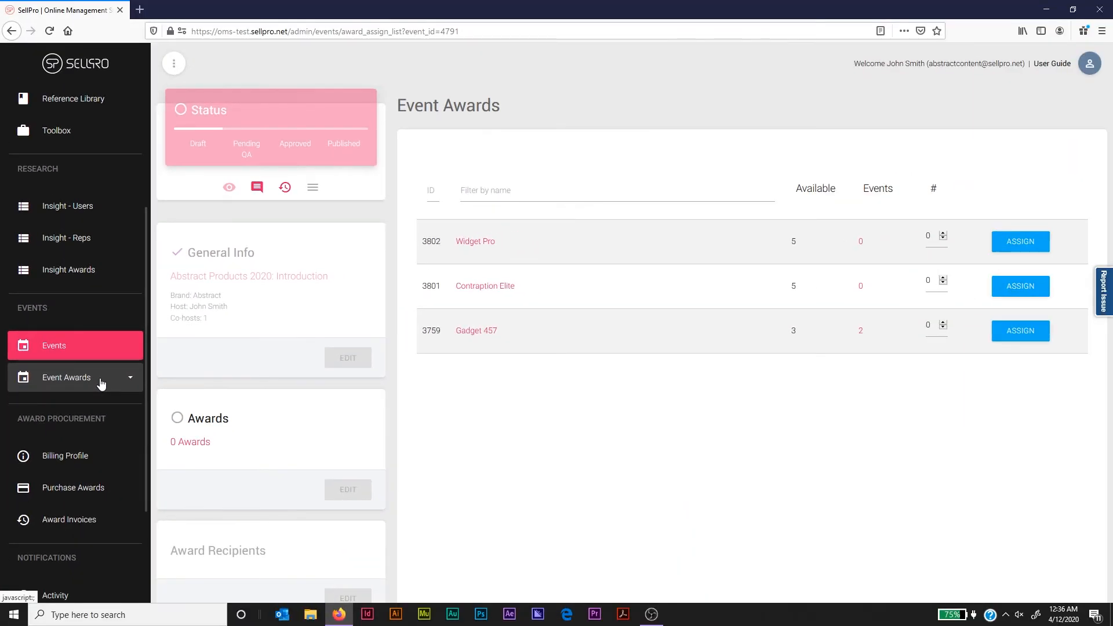
{"action": "left_click", "coordinate": [943, 233]}
{"action": "left_click", "coordinate": [1020, 242]}
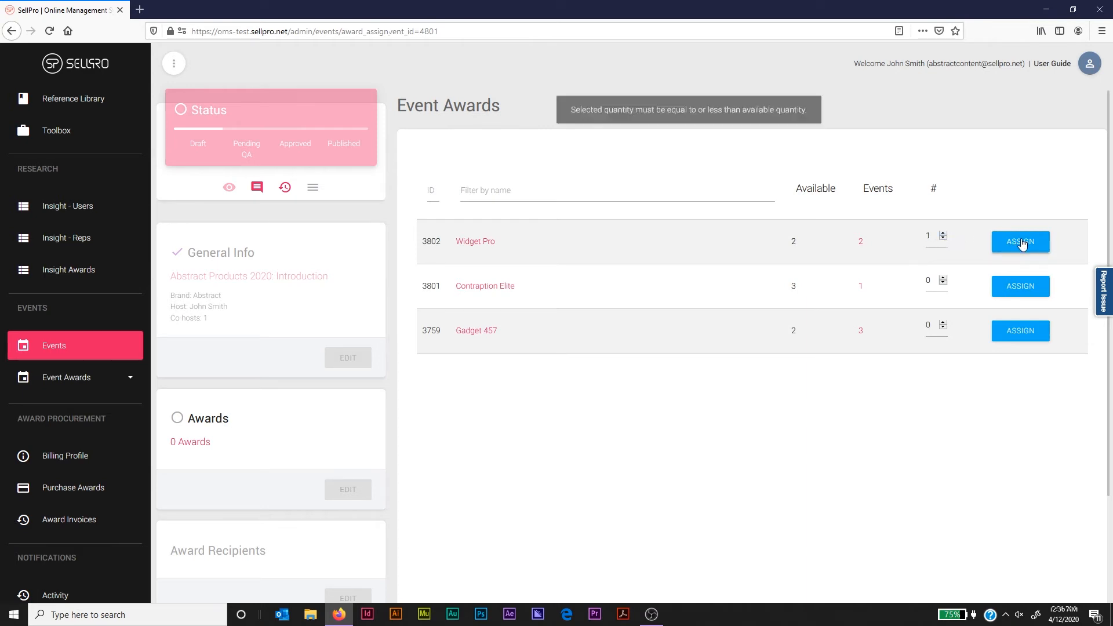
{"action": "left_click_drag", "start_coordinate": [1107, 365], "coordinate": [1108, 382]}
{"action": "scroll", "coordinate": [1108, 382], "scroll_direction": "down", "scroll_amount": 4}
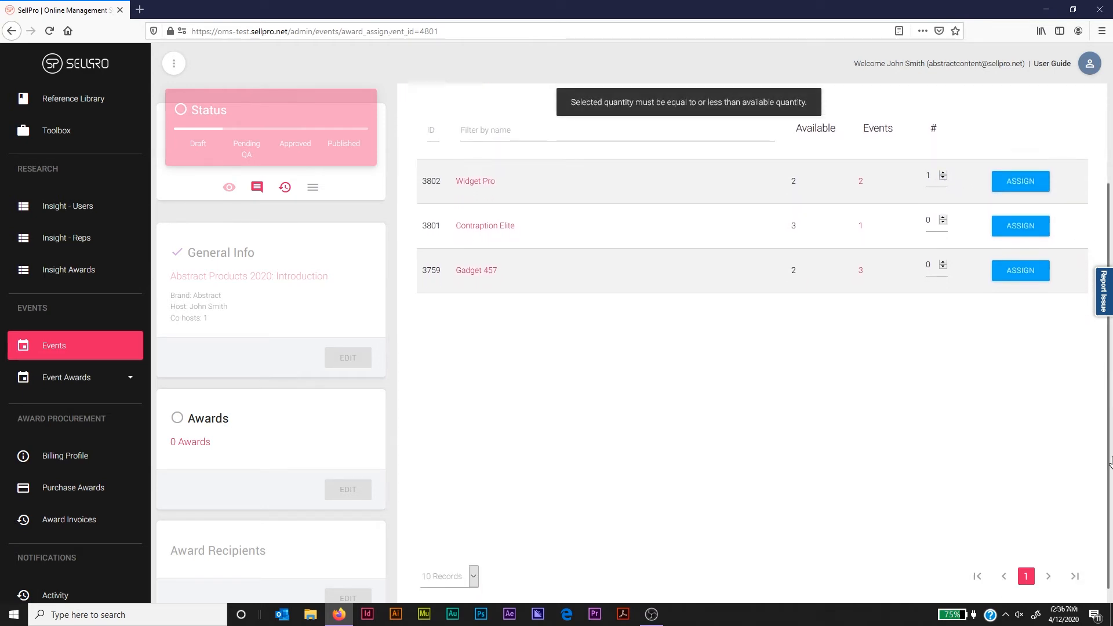
{"action": "left_click", "coordinate": [1070, 586]}
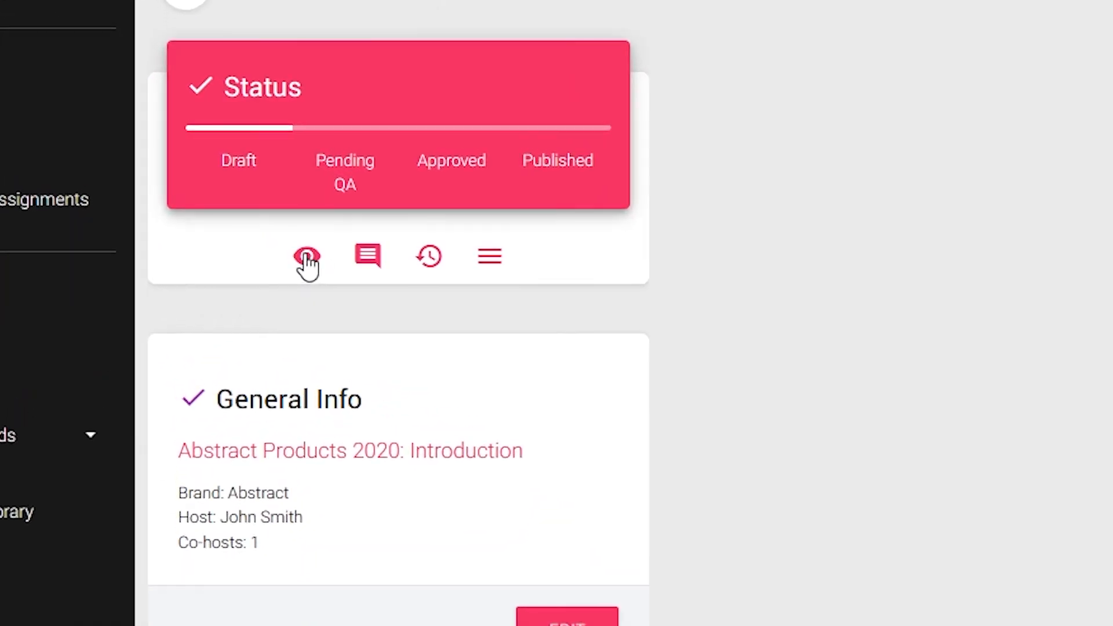
Preview the event's registration page and look through its details.
{"action": "left_click", "coordinate": [306, 257]}
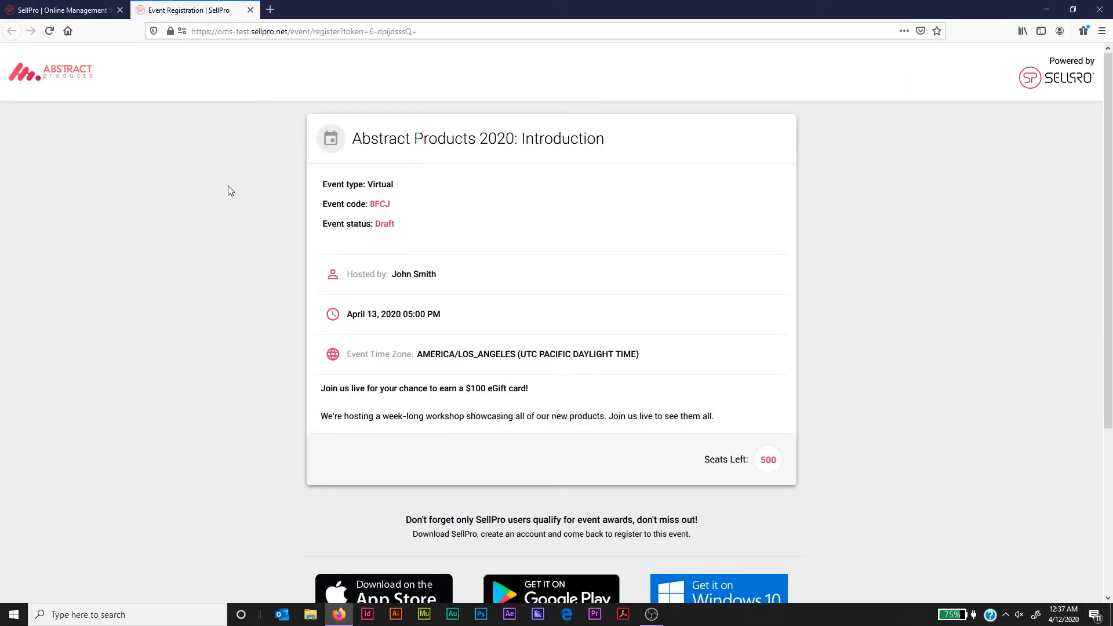
{"action": "scroll", "coordinate": [1111, 299], "scroll_direction": "down", "scroll_amount": 2}
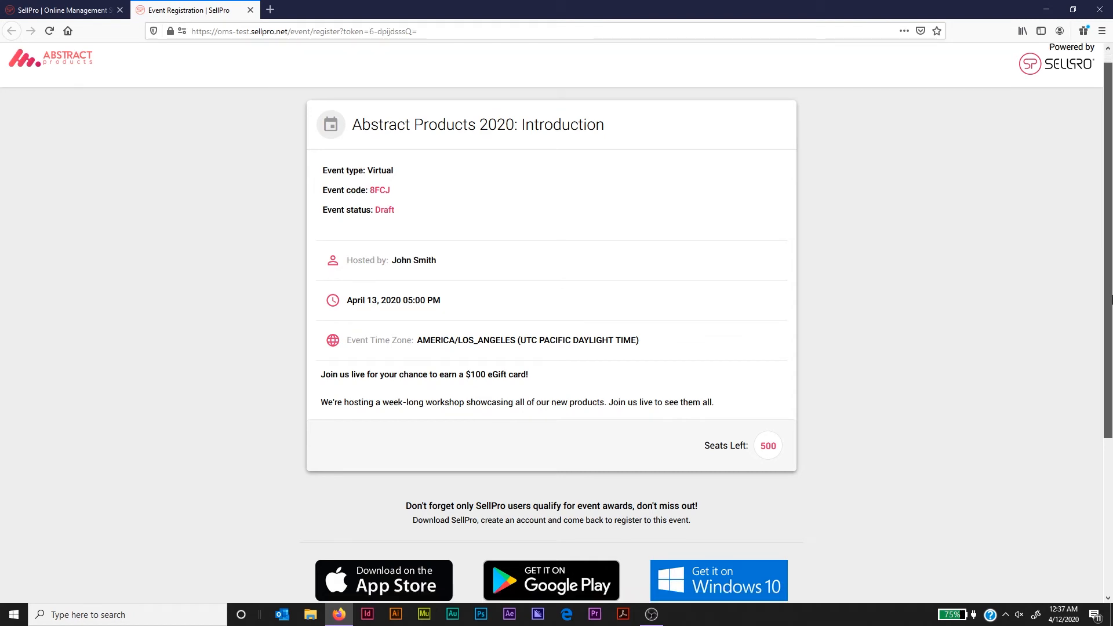
{"action": "left_click_drag", "start_coordinate": [1110, 299], "coordinate": [1111, 323]}
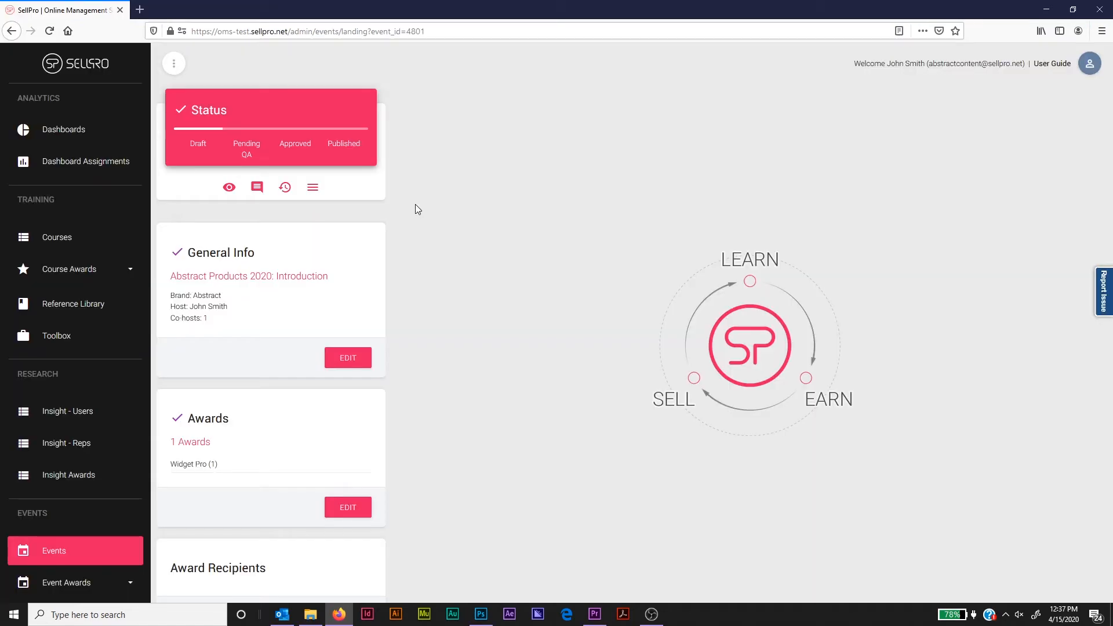
Add the event note "Please update the event URL when the live link is ready.".
{"action": "left_click", "coordinate": [256, 188]}
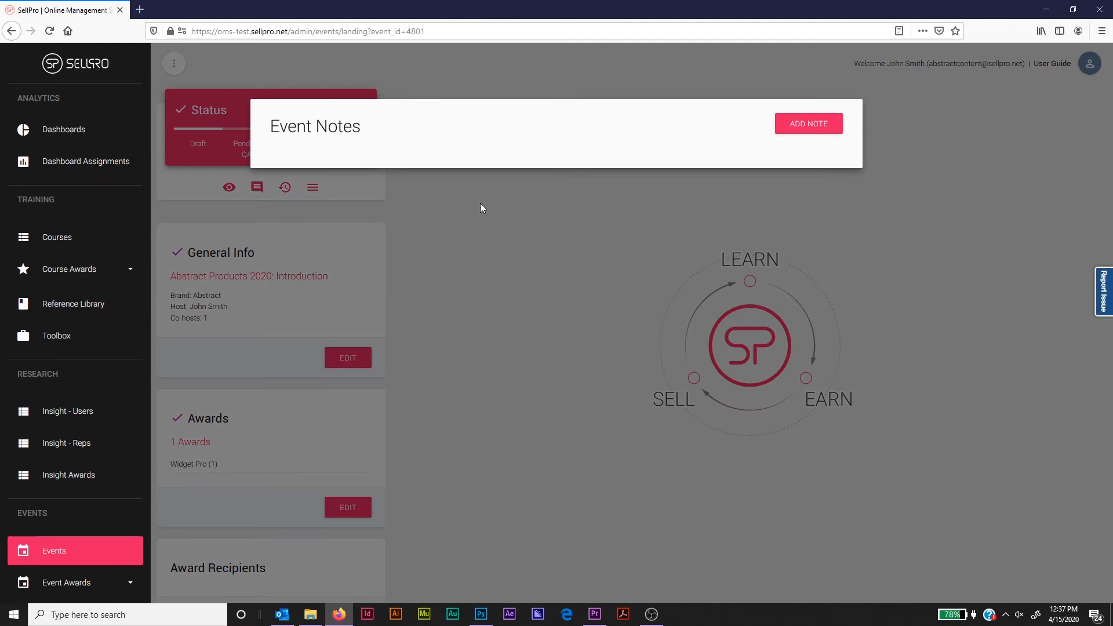
{"action": "left_click", "coordinate": [801, 132]}
{"action": "left_click", "coordinate": [366, 187]}
{"action": "type", "text": "Pl"}
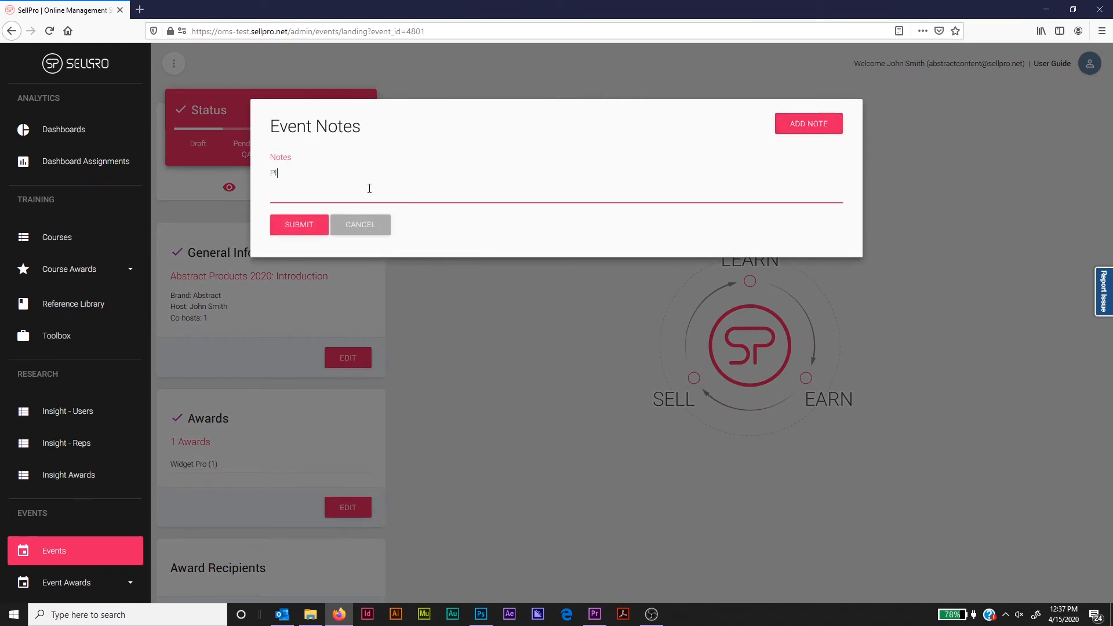
{"action": "type", "text": "ease update the event URL when the live link is ready."}
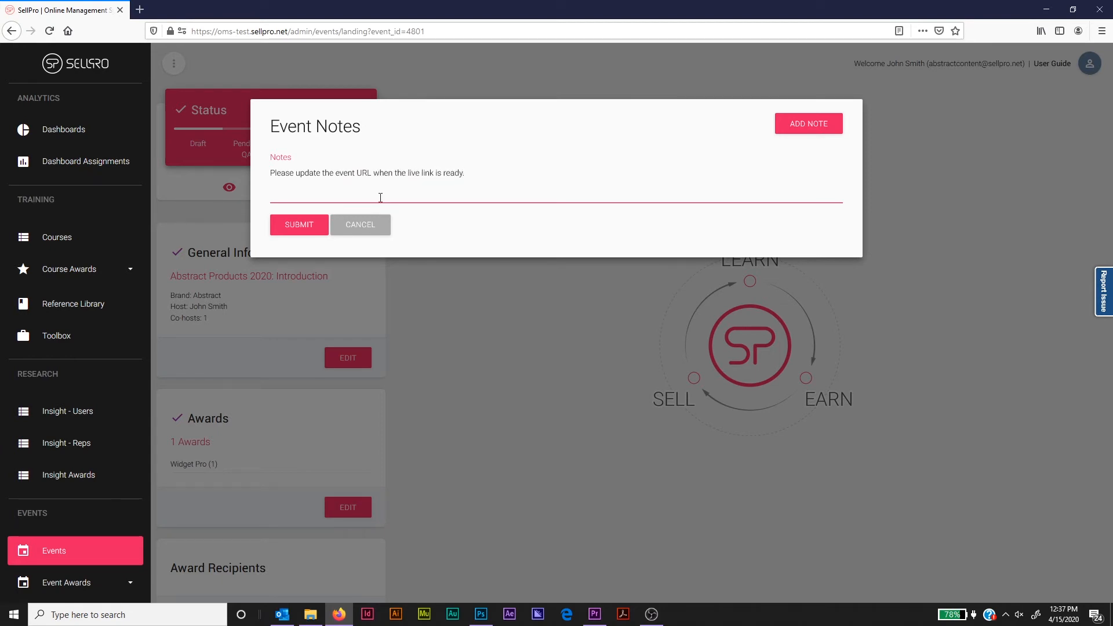
{"action": "left_click", "coordinate": [298, 225]}
{"action": "left_click", "coordinate": [1000, 115]}
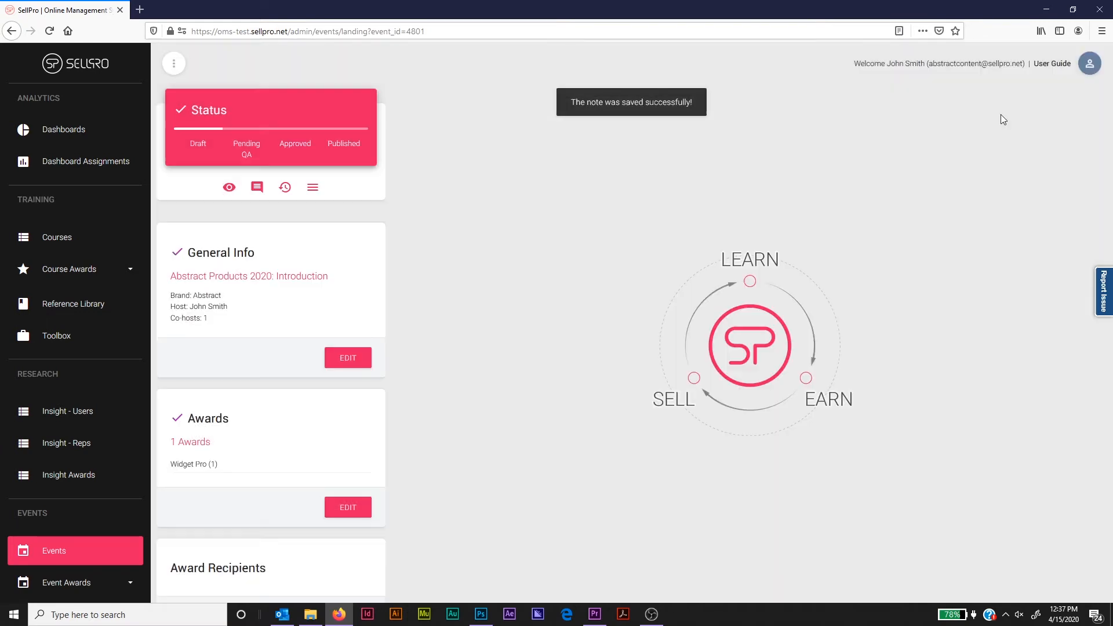
Check the event's activity log and submit the event with Request Approval.
{"action": "left_click", "coordinate": [286, 189]}
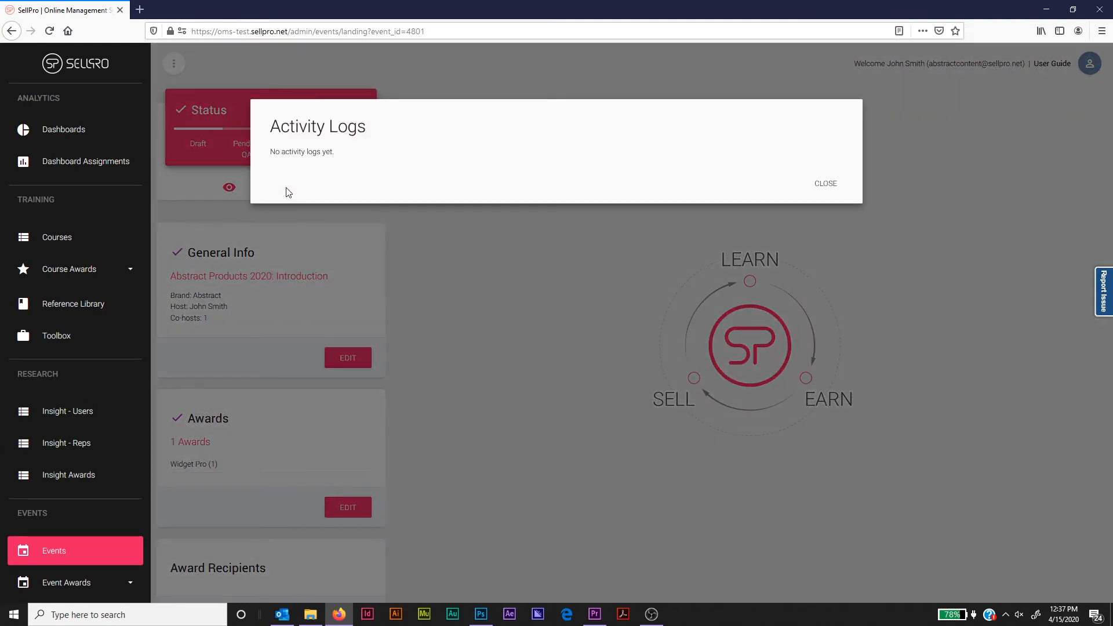
{"action": "left_click", "coordinate": [836, 184]}
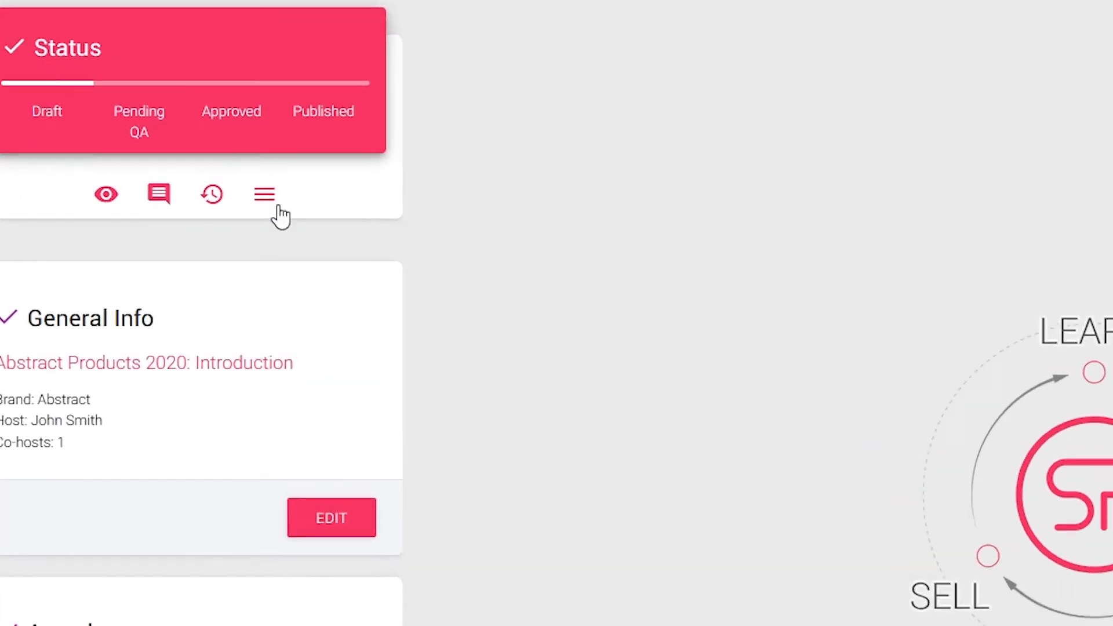
{"action": "left_click", "coordinate": [264, 195]}
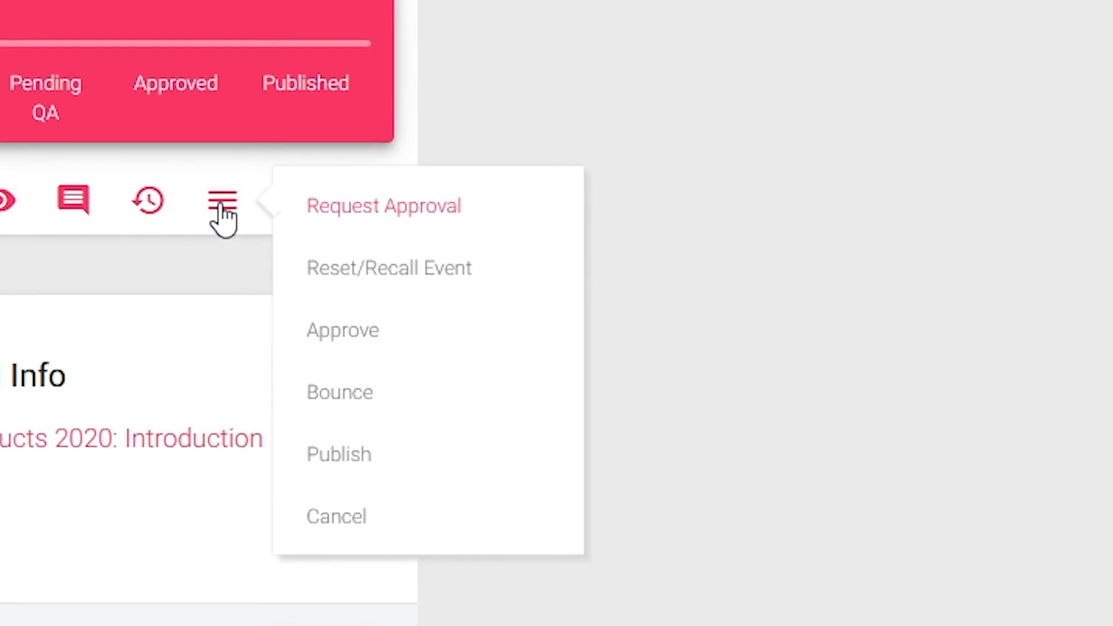
{"action": "left_click", "coordinate": [508, 220]}
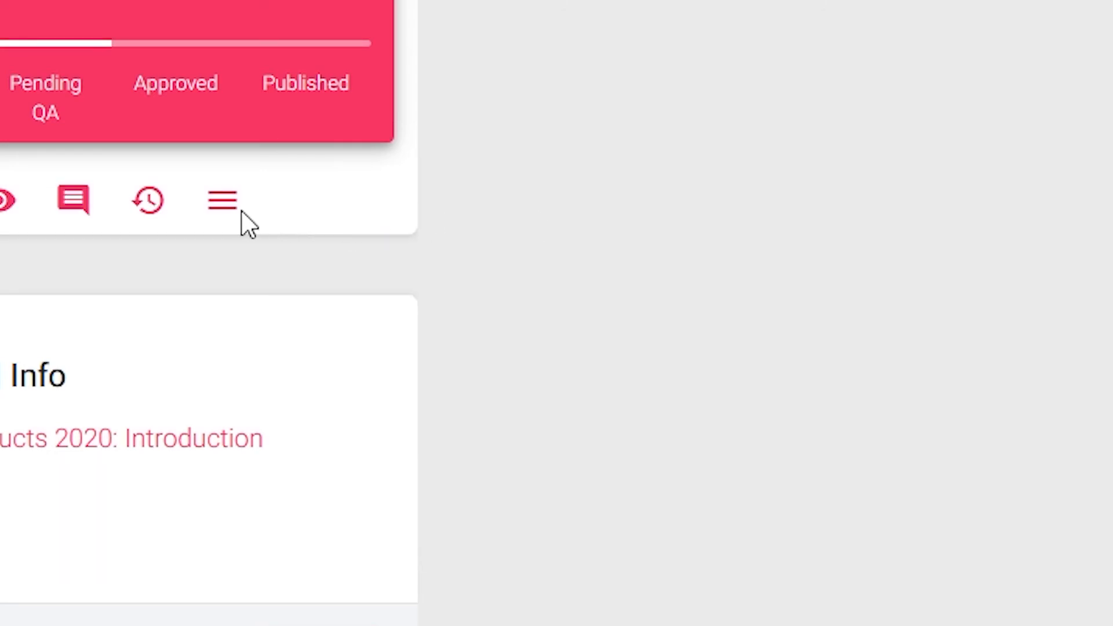
Approve the pending event and publish it.
{"action": "left_click", "coordinate": [226, 211]}
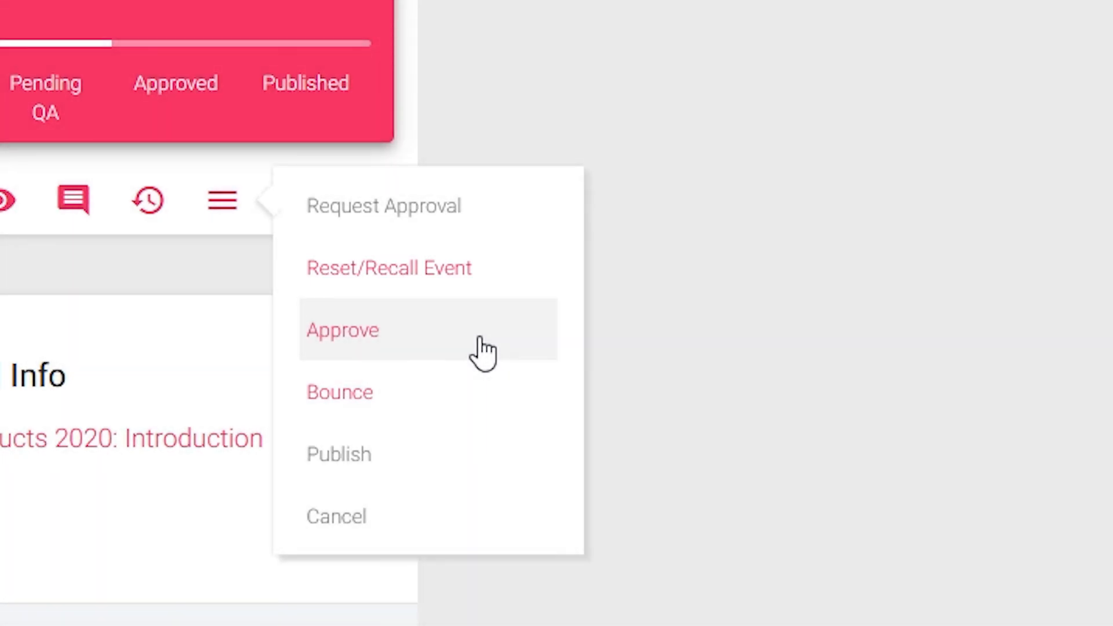
{"action": "left_click", "coordinate": [481, 350]}
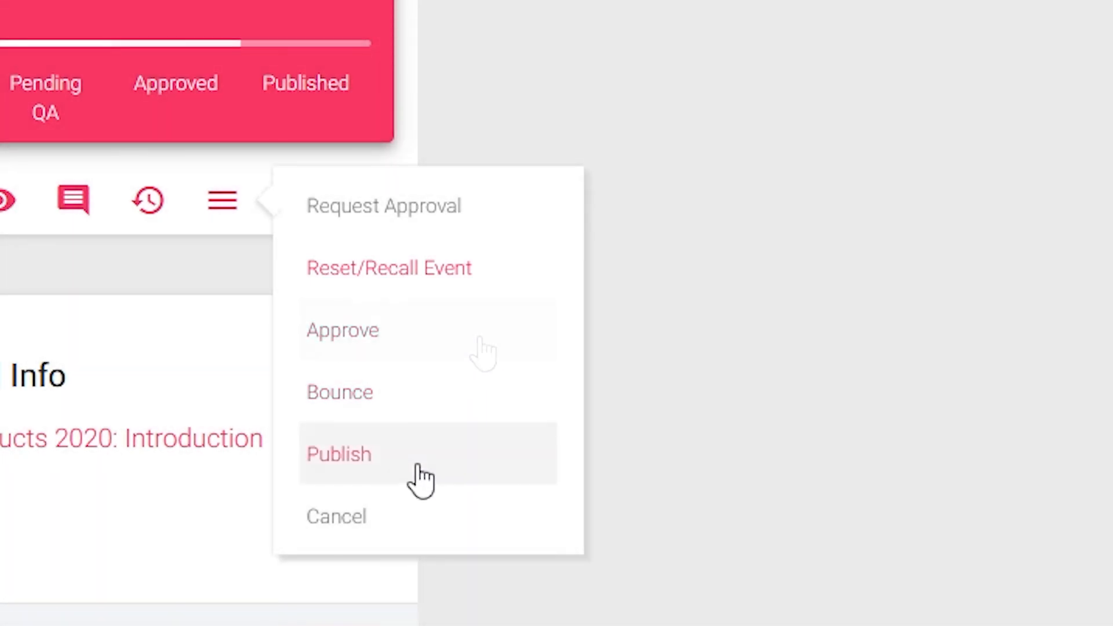
{"action": "left_click", "coordinate": [419, 481]}
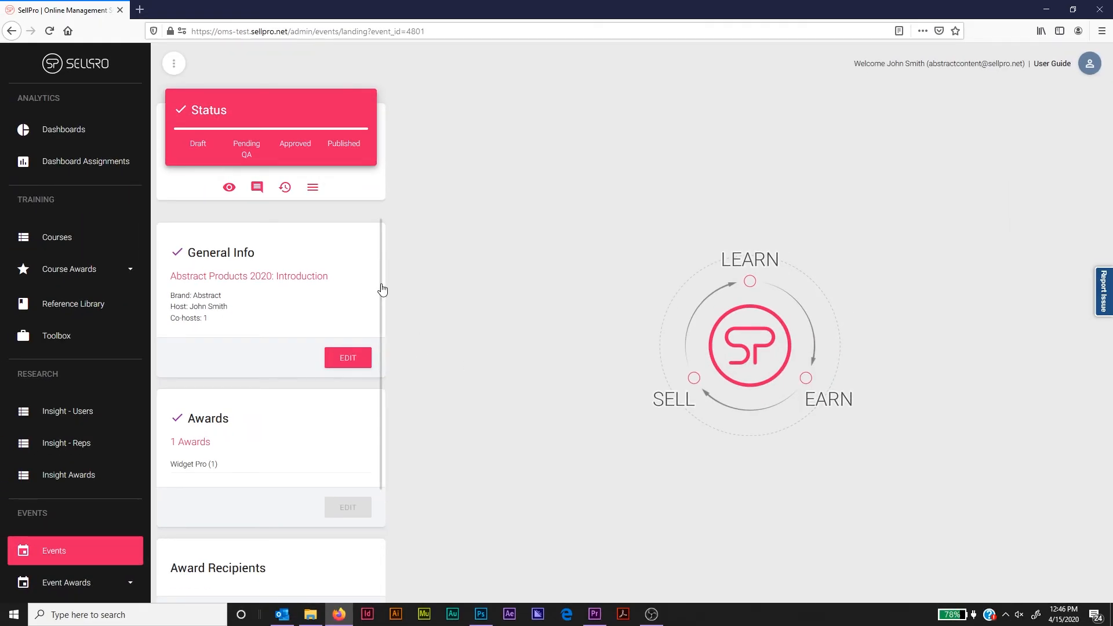
Open the invite email template from the event's Invites and Stats and select its registration link.
{"action": "scroll", "coordinate": [384, 324], "scroll_direction": "down", "scroll_amount": 3}
{"action": "left_click_drag", "start_coordinate": [387, 434], "coordinate": [395, 551]}
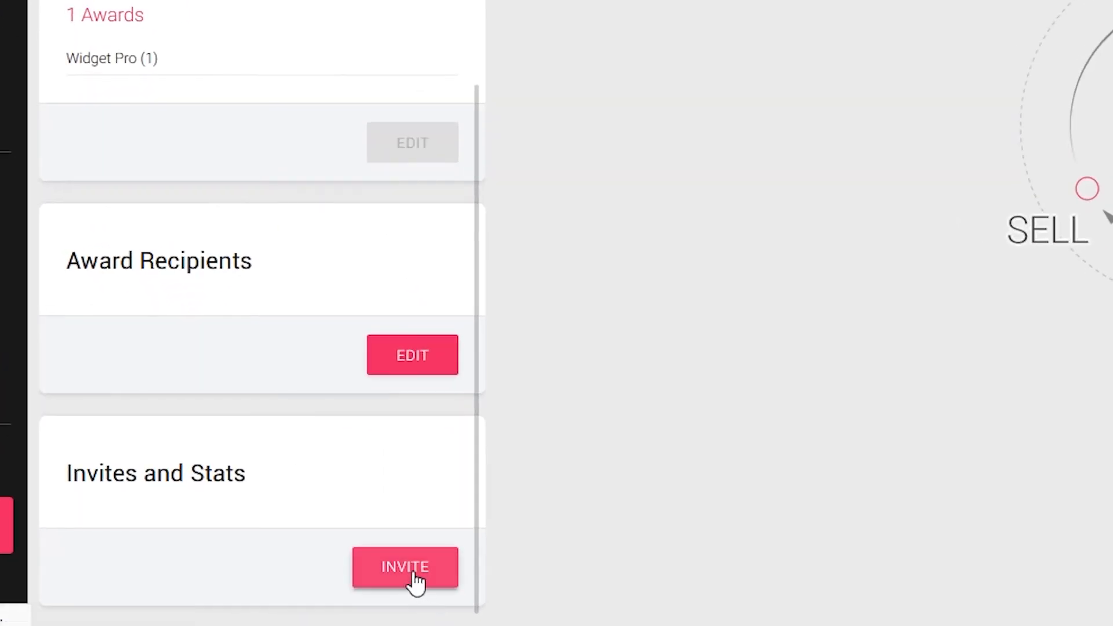
{"action": "left_click", "coordinate": [415, 577]}
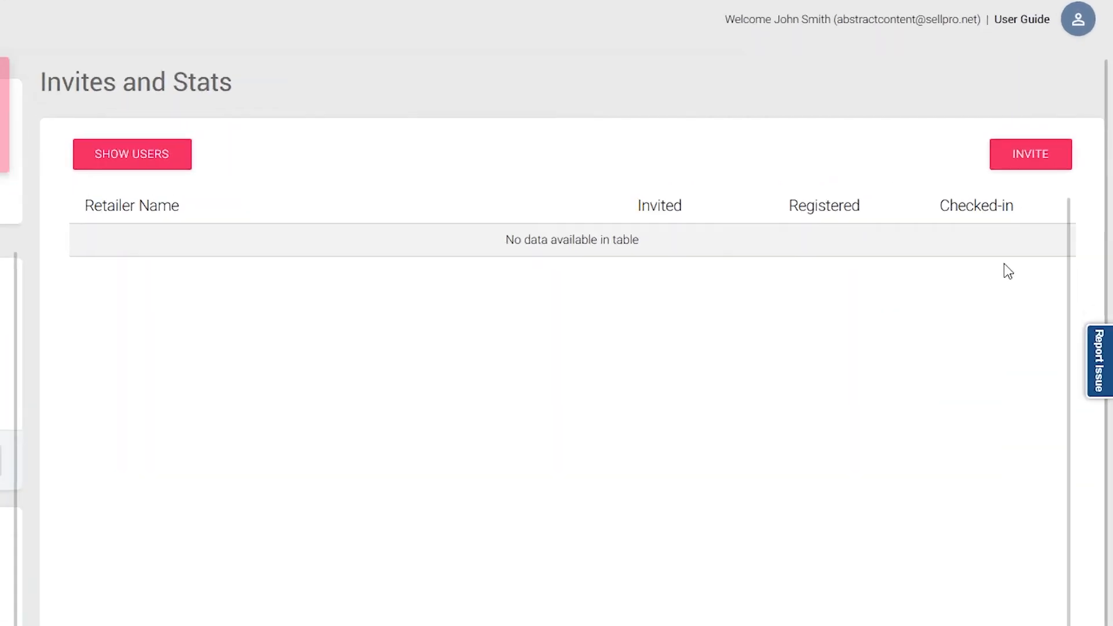
{"action": "left_click", "coordinate": [985, 174]}
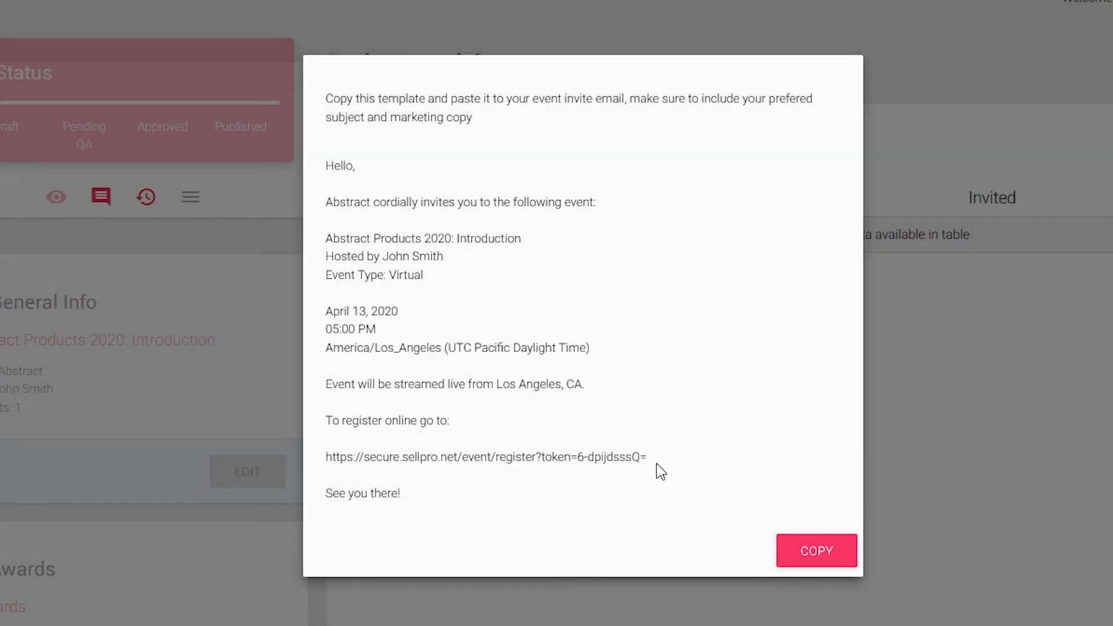
{"action": "triple_click", "coordinate": [329, 457]}
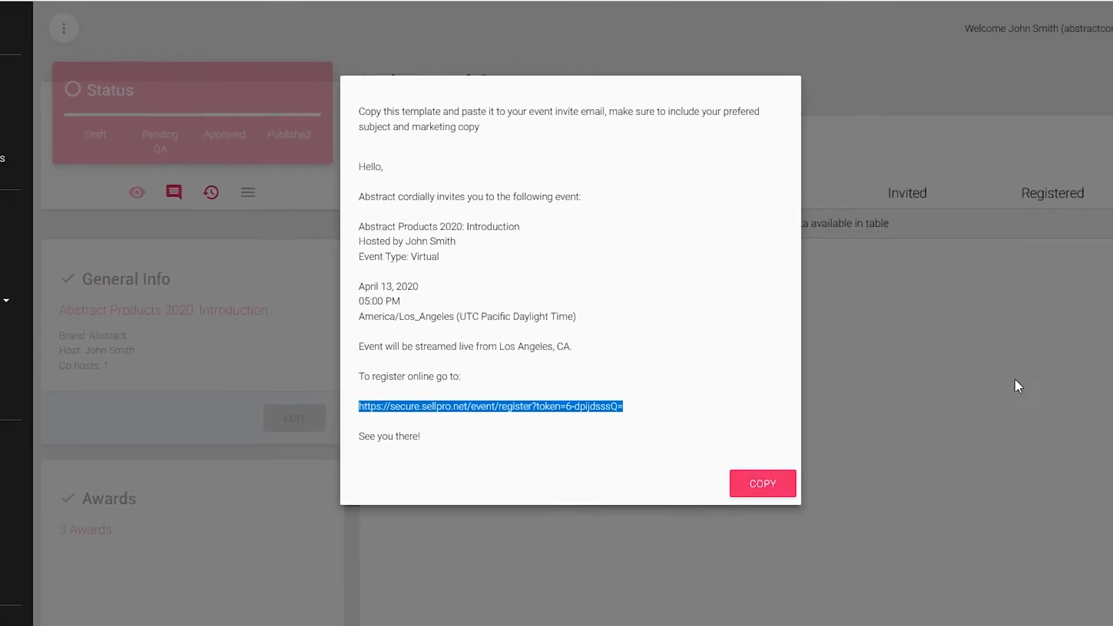
{"action": "left_click", "coordinate": [1014, 379]}
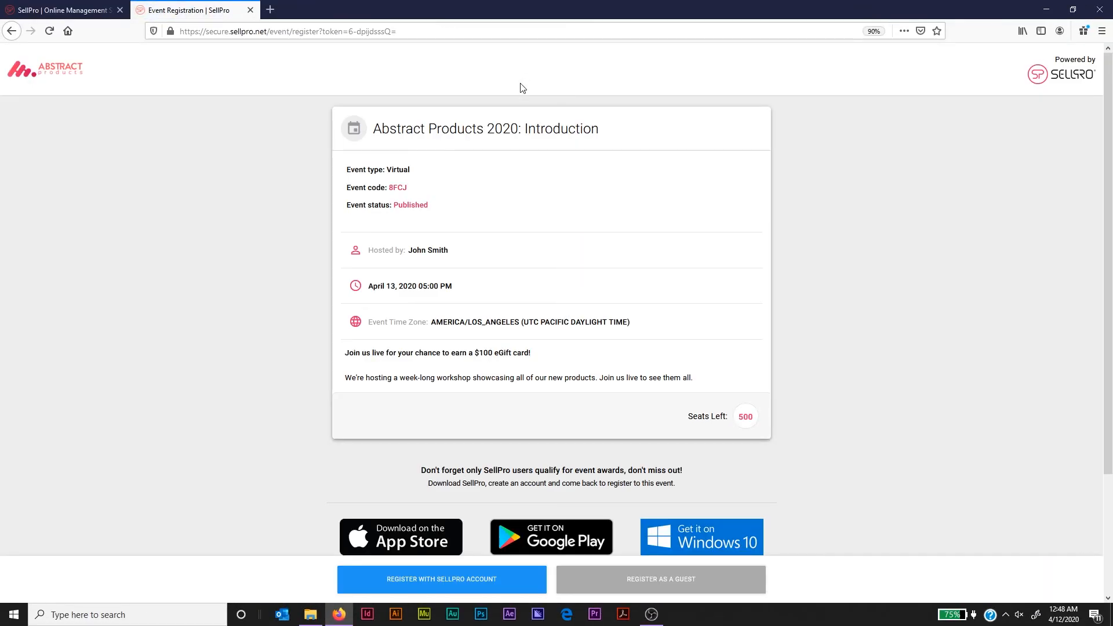
Look through the event's public registration page and inspect both the SellPro account and guest registration forms.
{"action": "scroll", "coordinate": [597, 461], "scroll_direction": "down", "scroll_amount": 2}
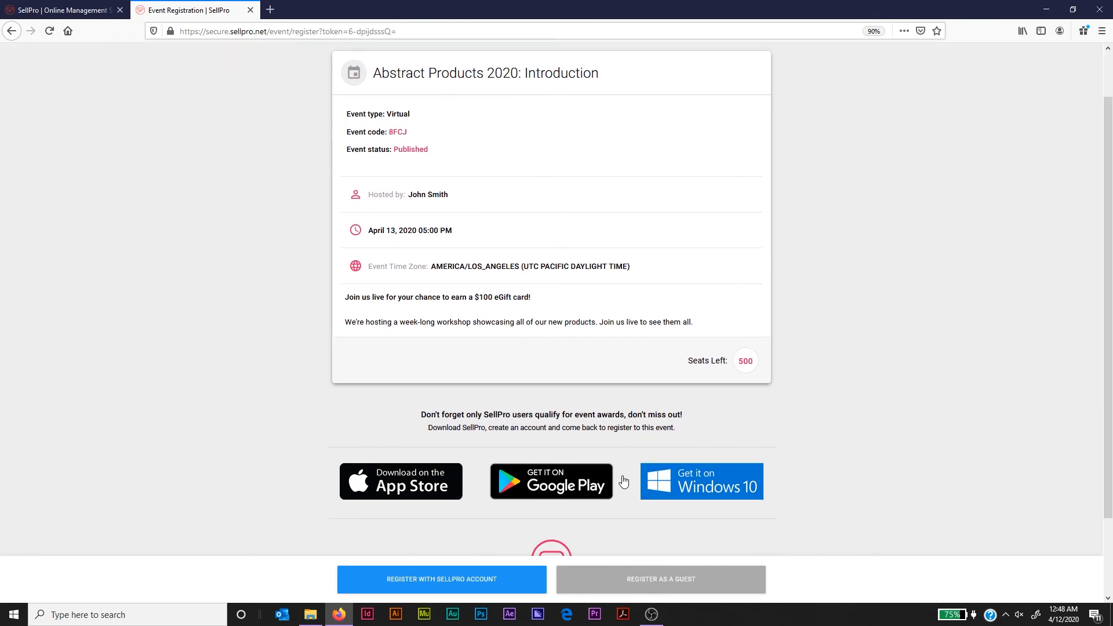
{"action": "left_click", "coordinate": [484, 587]}
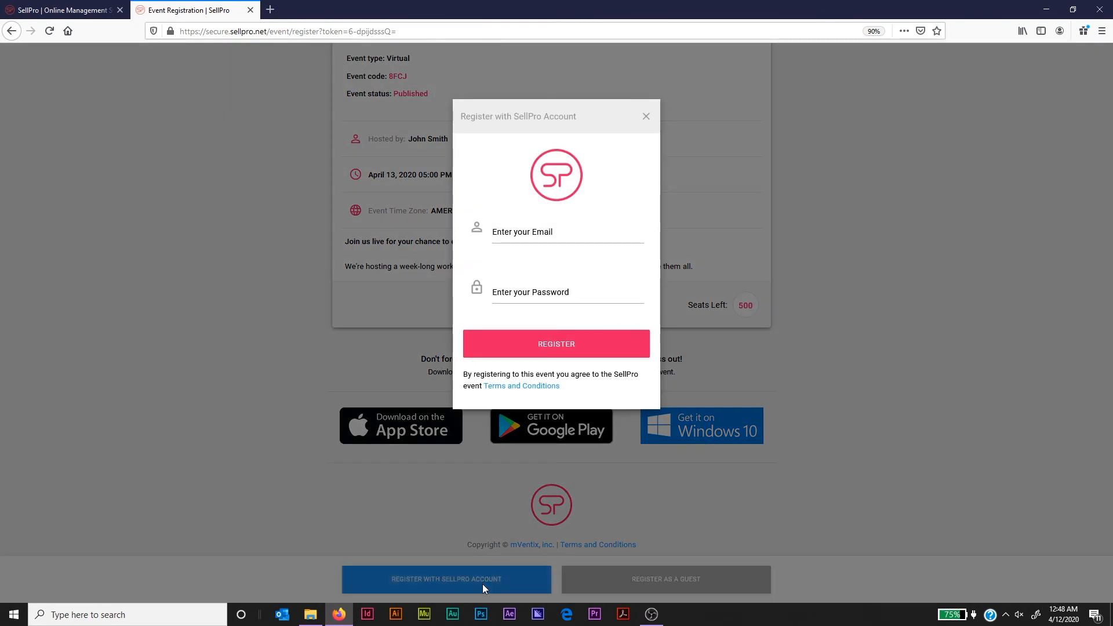
{"action": "left_click", "coordinate": [646, 118]}
{"action": "left_click", "coordinate": [691, 584]}
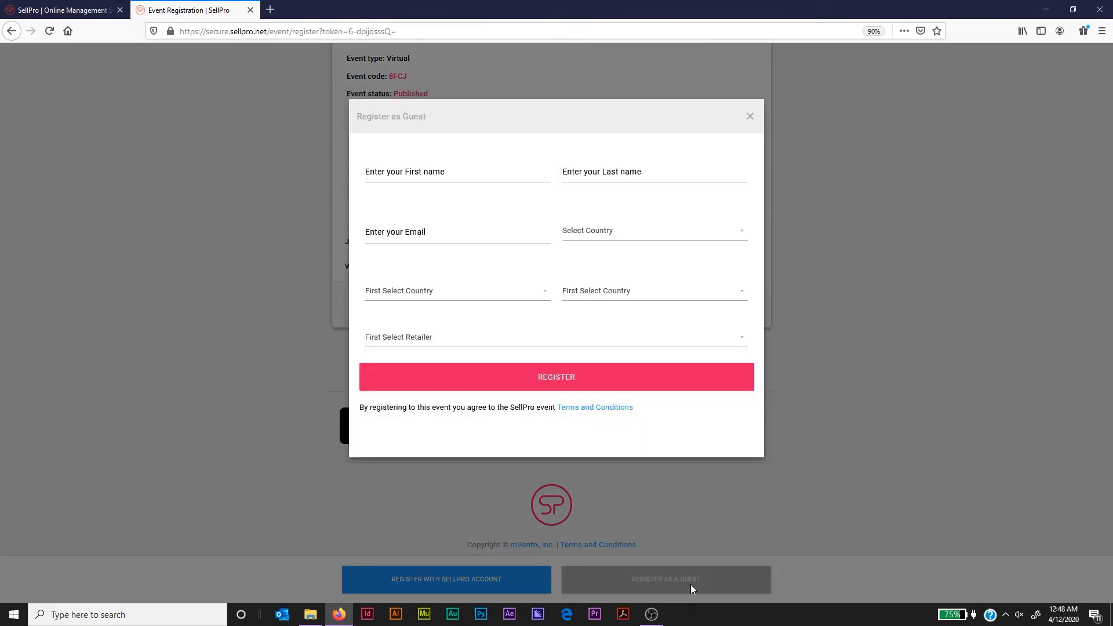
{"action": "left_click", "coordinate": [749, 117]}
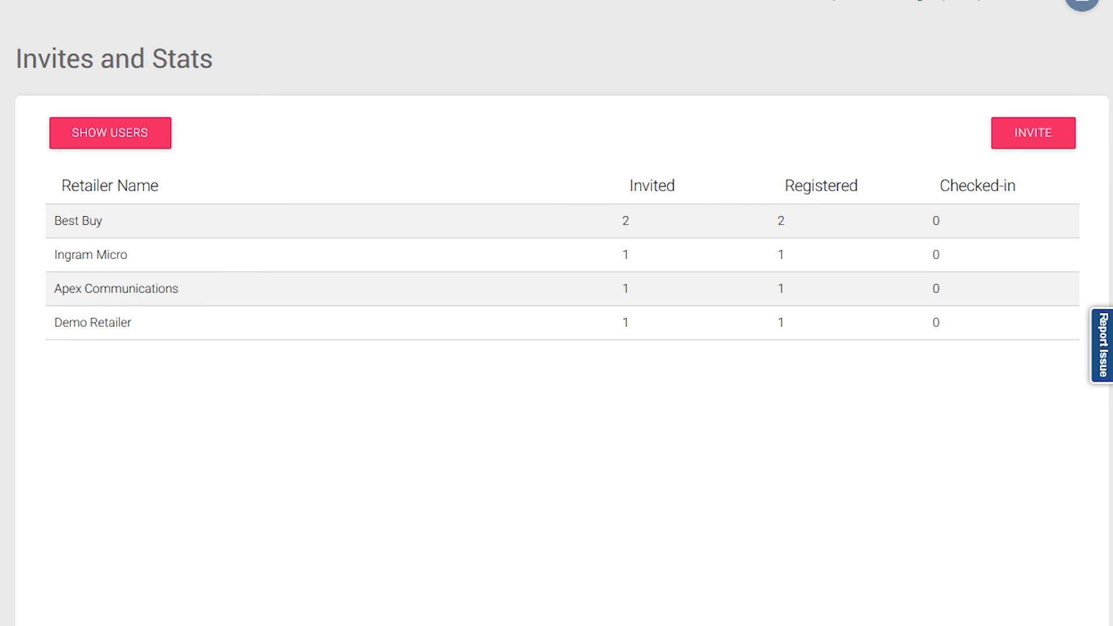
Review the event's registered users in Invites and Stats, and check its registrations and reporting in the SellPro mobile app.
{"action": "left_click", "coordinate": [114, 141]}
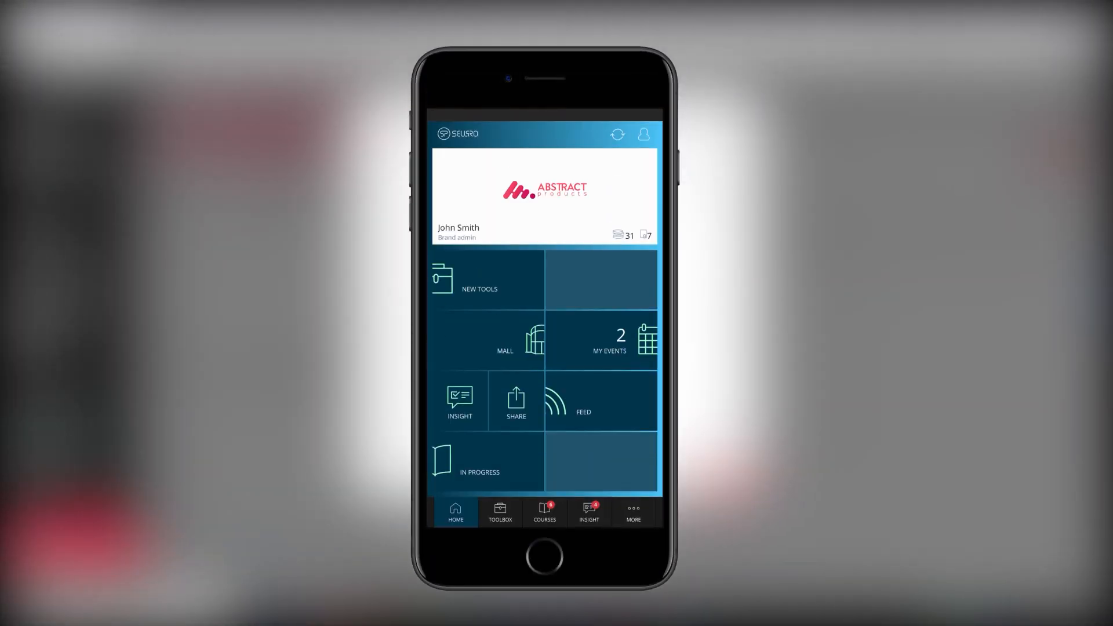
{"action": "left_click", "coordinate": [619, 337]}
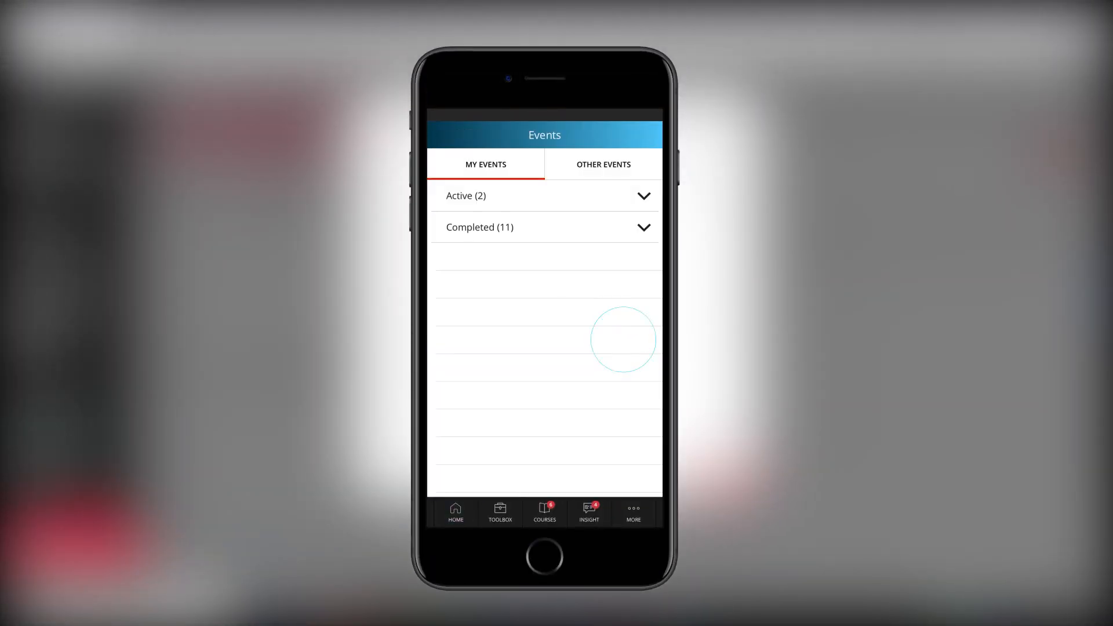
{"action": "left_click", "coordinate": [497, 195]}
{"action": "left_click", "coordinate": [546, 233]}
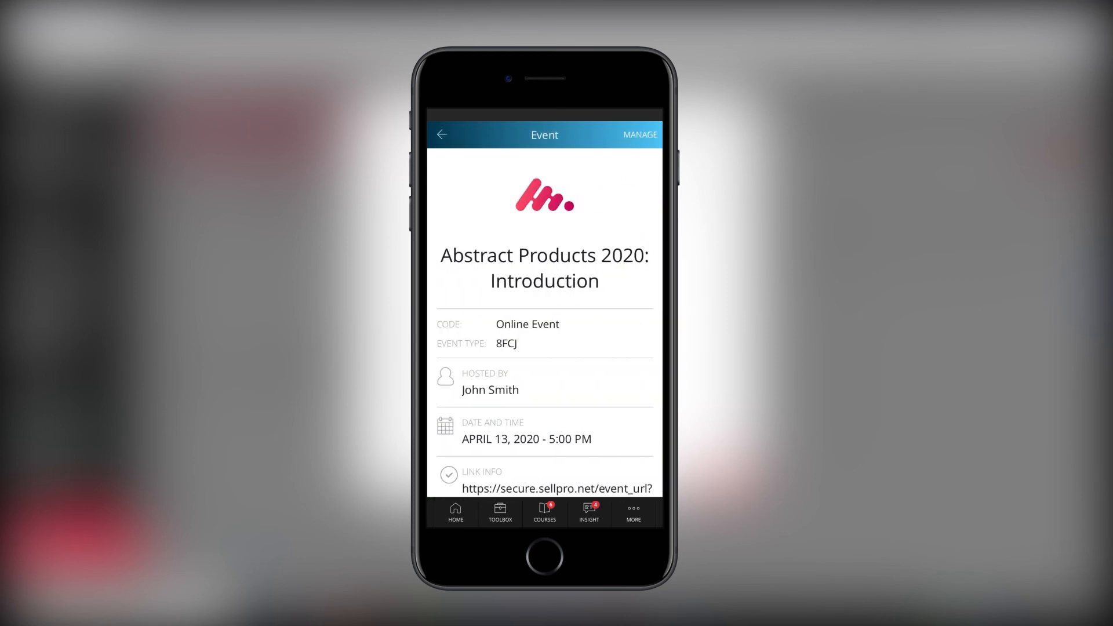
{"action": "left_click", "coordinate": [640, 134]}
{"action": "left_click", "coordinate": [547, 164]}
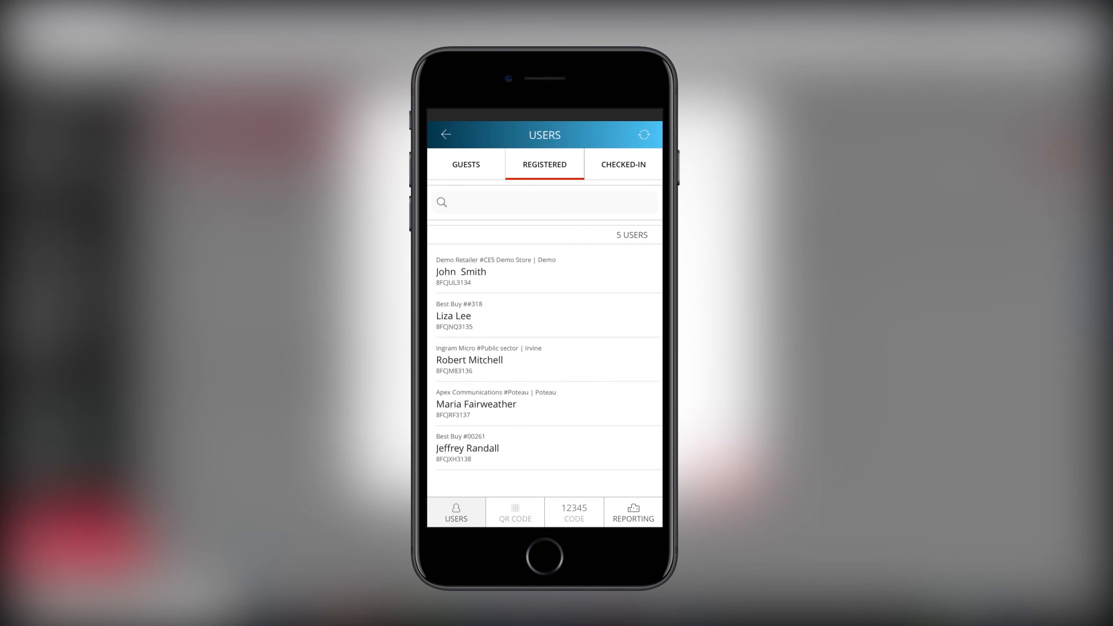
{"action": "left_click", "coordinate": [634, 513]}
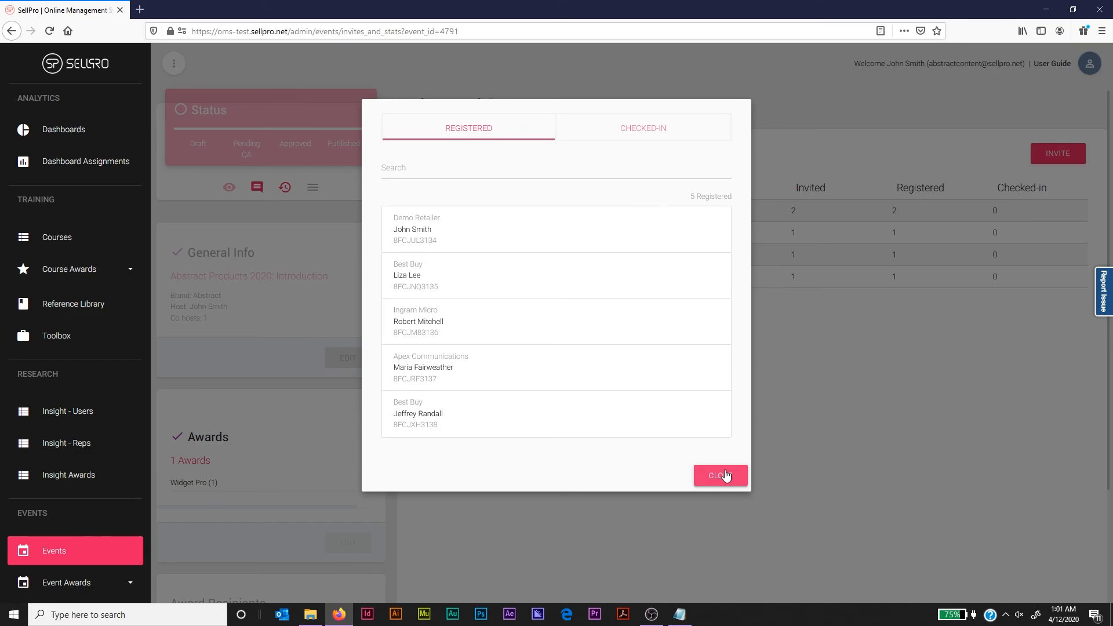
{"action": "left_click", "coordinate": [724, 472]}
Review the winner selection options in the event's Award Recipients section and return to the event overview.
{"action": "scroll", "coordinate": [1109, 479], "scroll_direction": "down", "scroll_amount": 3}
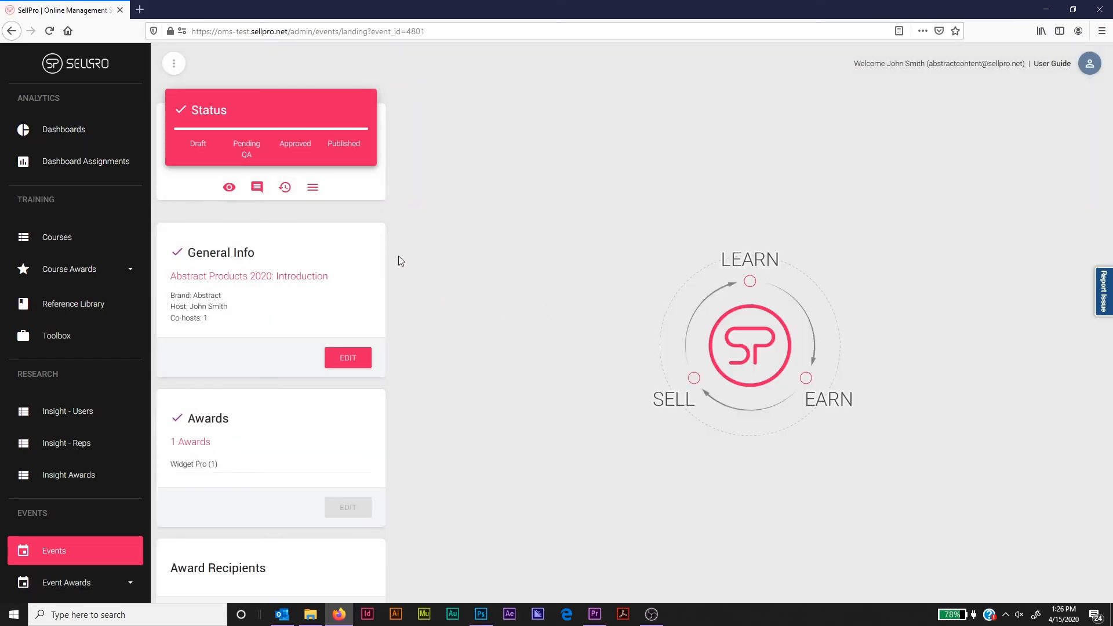
{"action": "scroll", "coordinate": [380, 259], "scroll_direction": "down", "scroll_amount": 2}
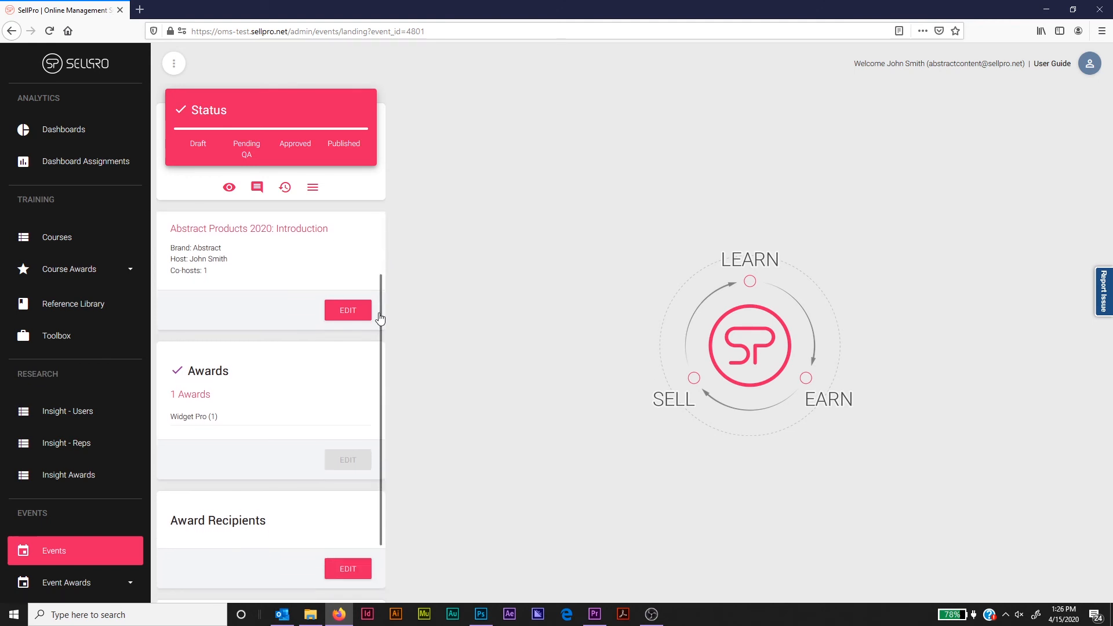
{"action": "scroll", "coordinate": [381, 318], "scroll_direction": "down", "scroll_amount": 3}
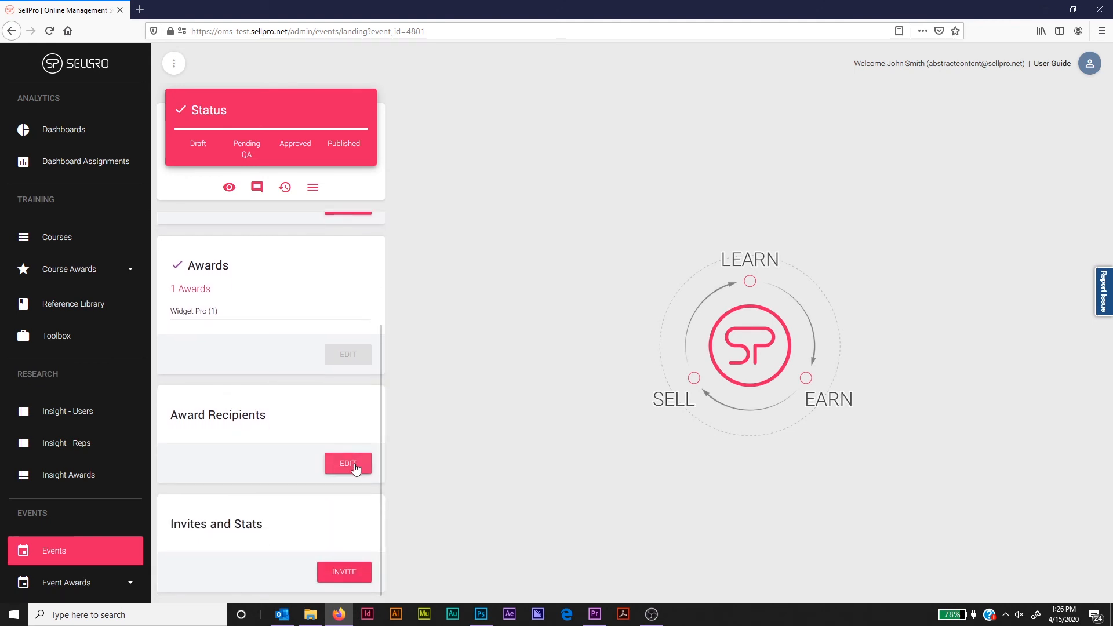
{"action": "left_click", "coordinate": [347, 463]}
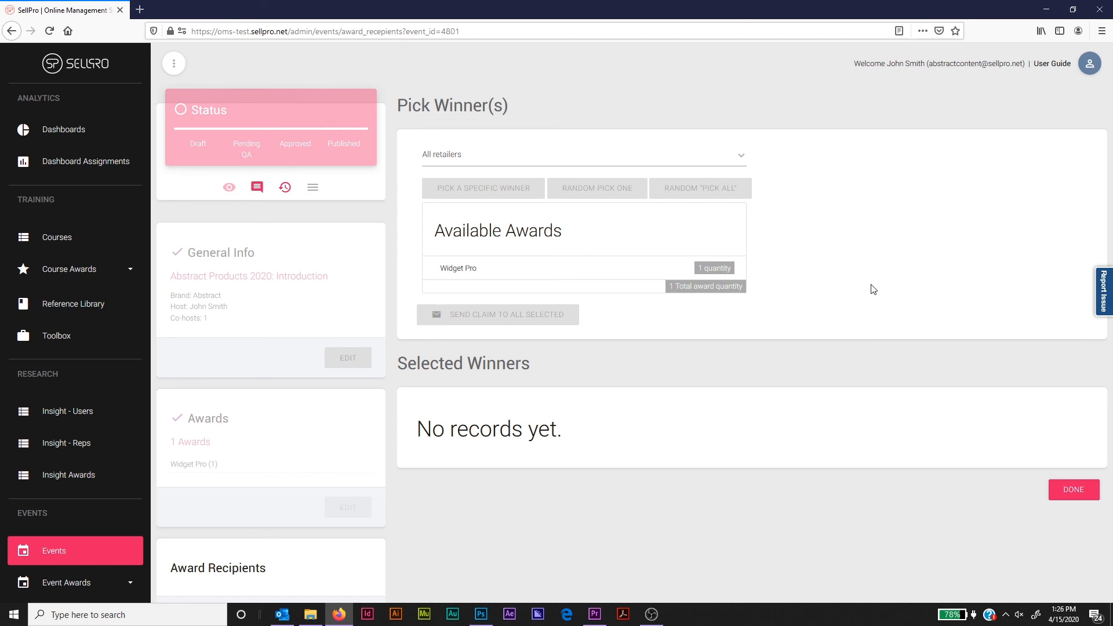
{"action": "left_click", "coordinate": [1075, 490]}
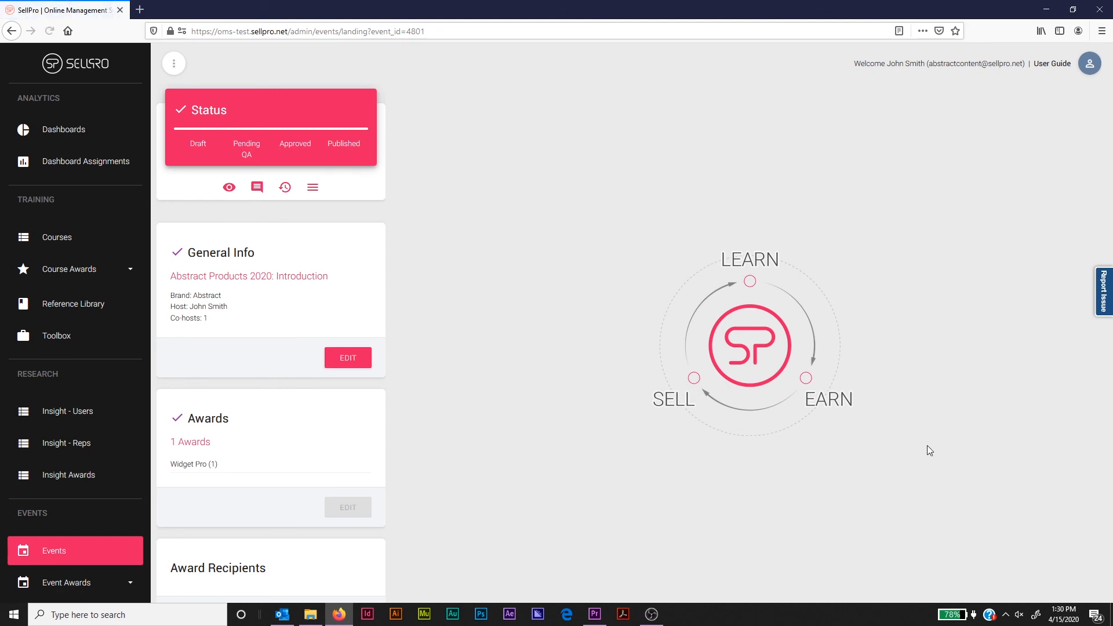
View the live webinars dashboard and look through its attendance and registration charts.
{"action": "left_click", "coordinate": [47, 133]}
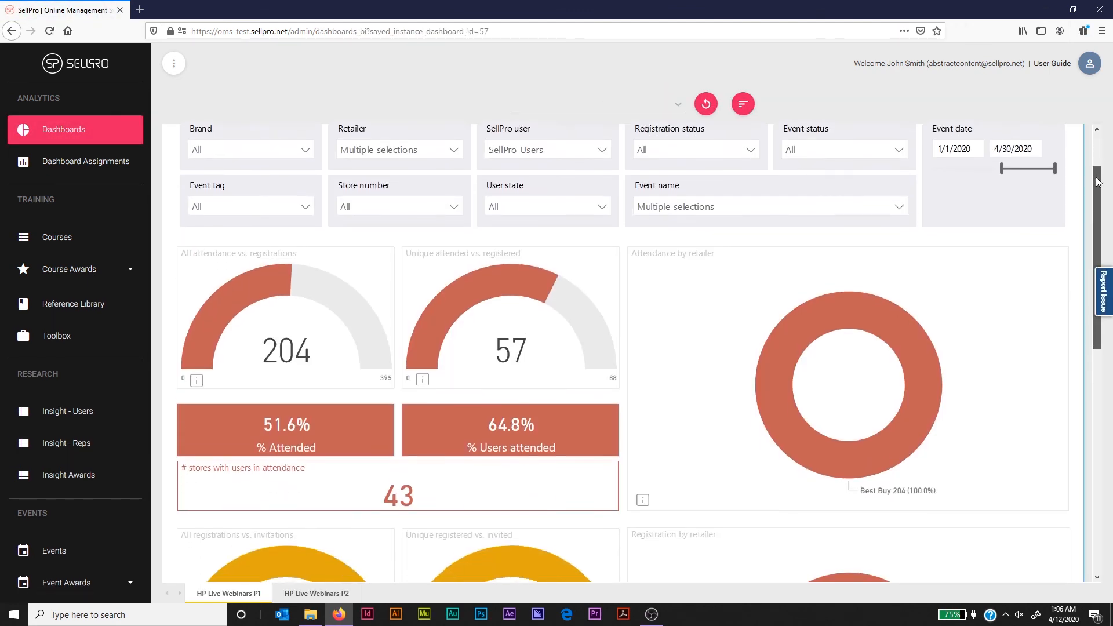
{"action": "left_click_drag", "start_coordinate": [1098, 182], "coordinate": [1111, 369]}
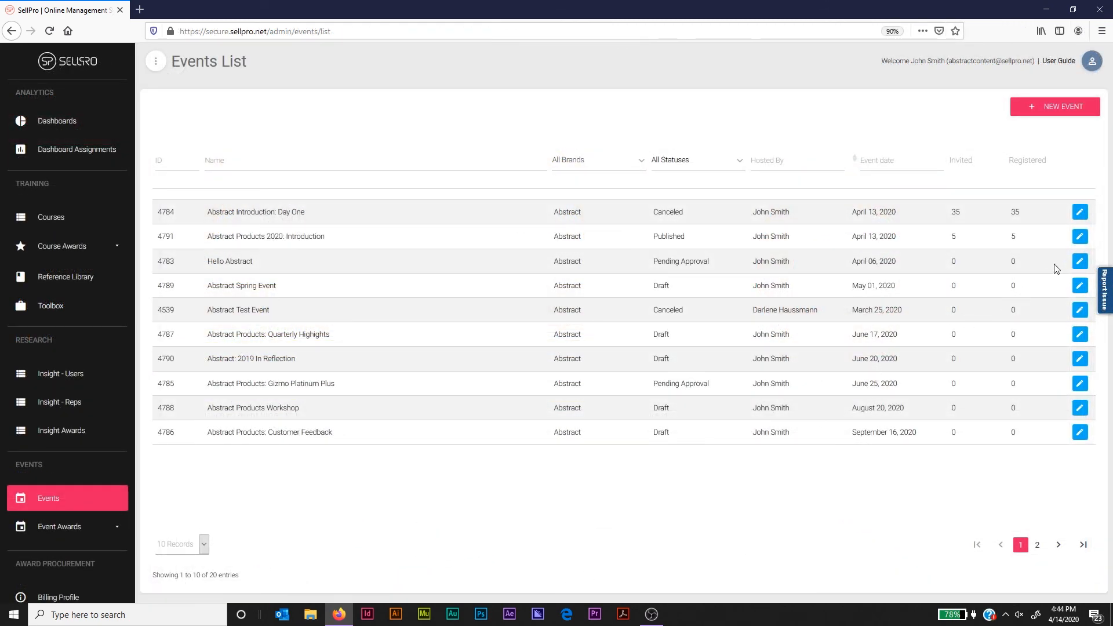
Make a copy of the published event Abstract Products 2020: Introduction from the Events List.
{"action": "left_click", "coordinate": [1082, 239]}
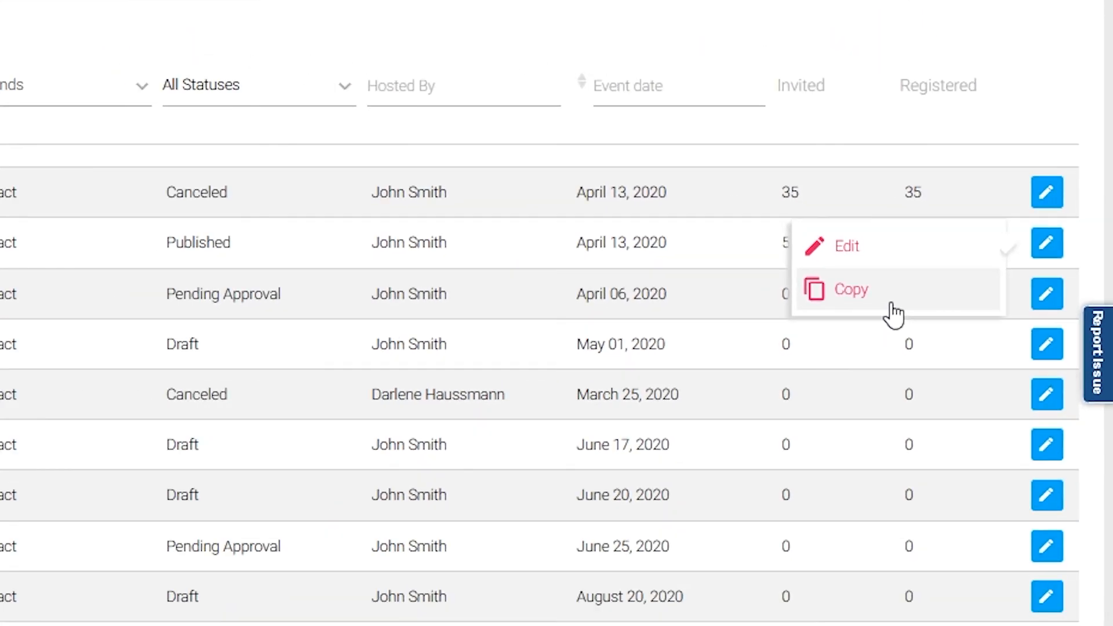
{"action": "left_click", "coordinate": [823, 339]}
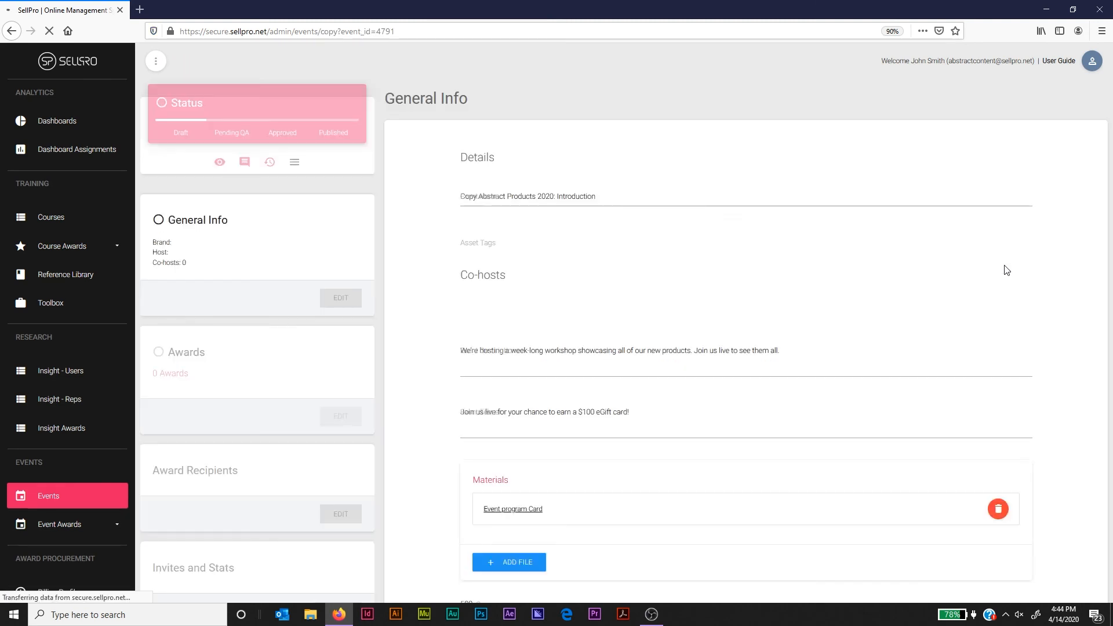